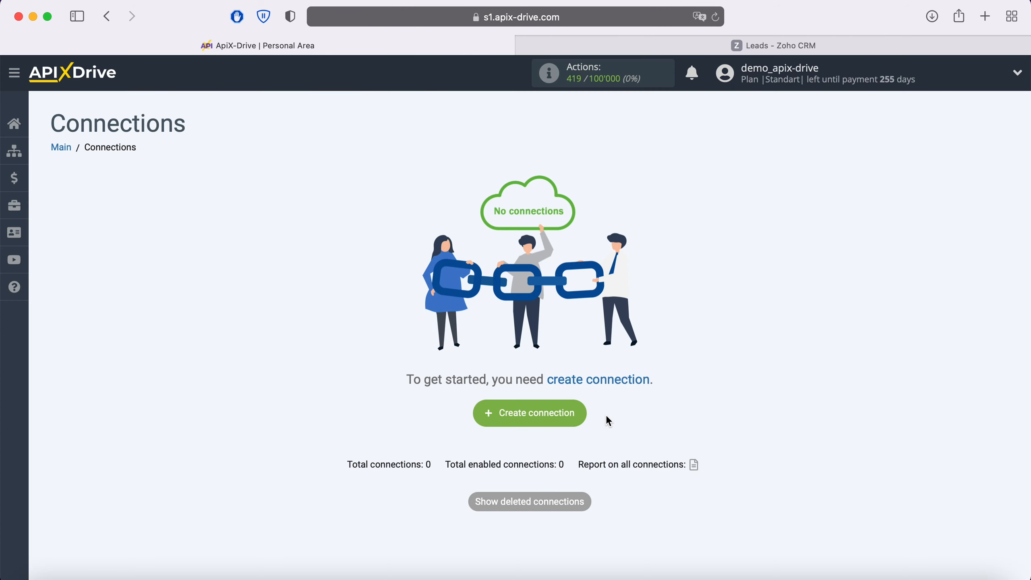
- Create a new connection with Facebook as the data source system
{"action": "left_click", "coordinate": [583, 421]}
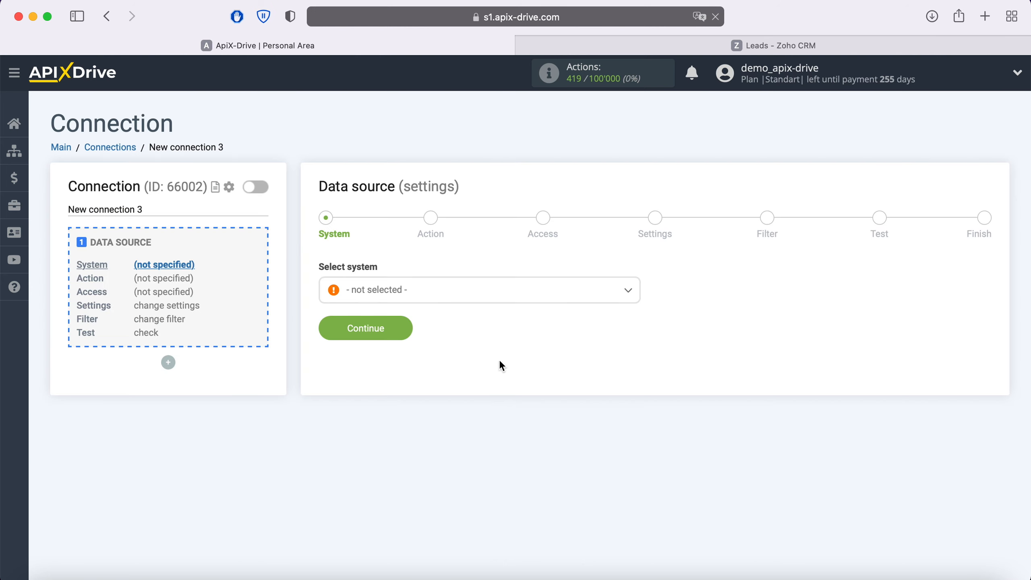
{"action": "left_click", "coordinate": [454, 297]}
{"action": "scroll", "coordinate": [455, 408], "scroll_direction": "down", "scroll_amount": 5}
{"action": "scroll", "coordinate": [455, 407], "scroll_direction": "down", "scroll_amount": 10}
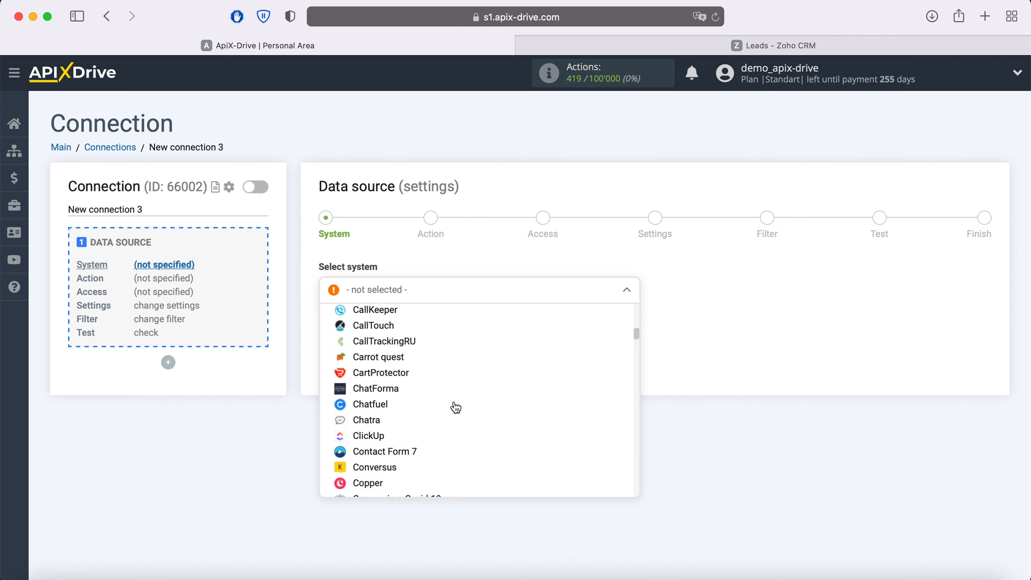
{"action": "left_click", "coordinate": [380, 400]}
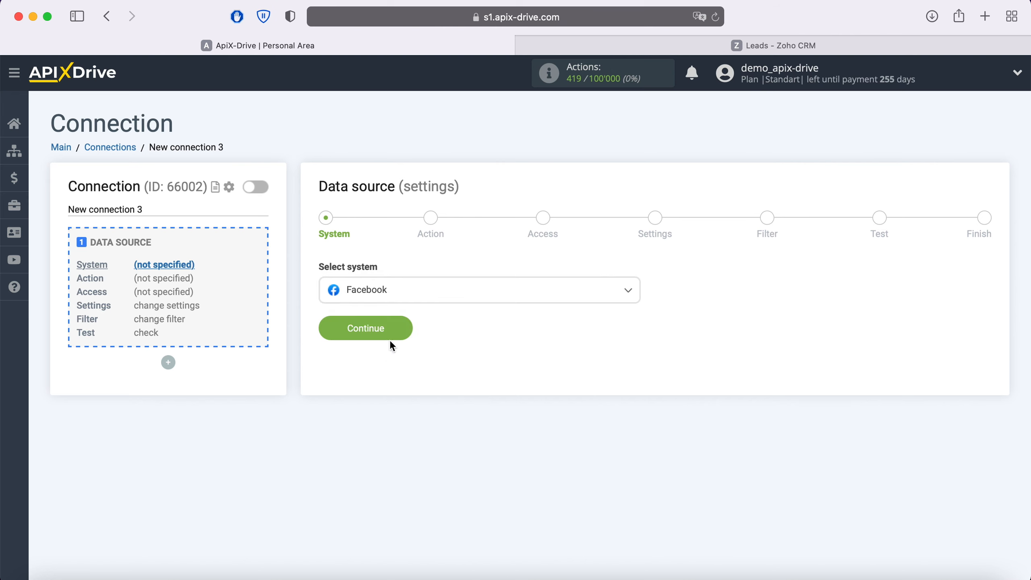
{"action": "left_click", "coordinate": [402, 333]}
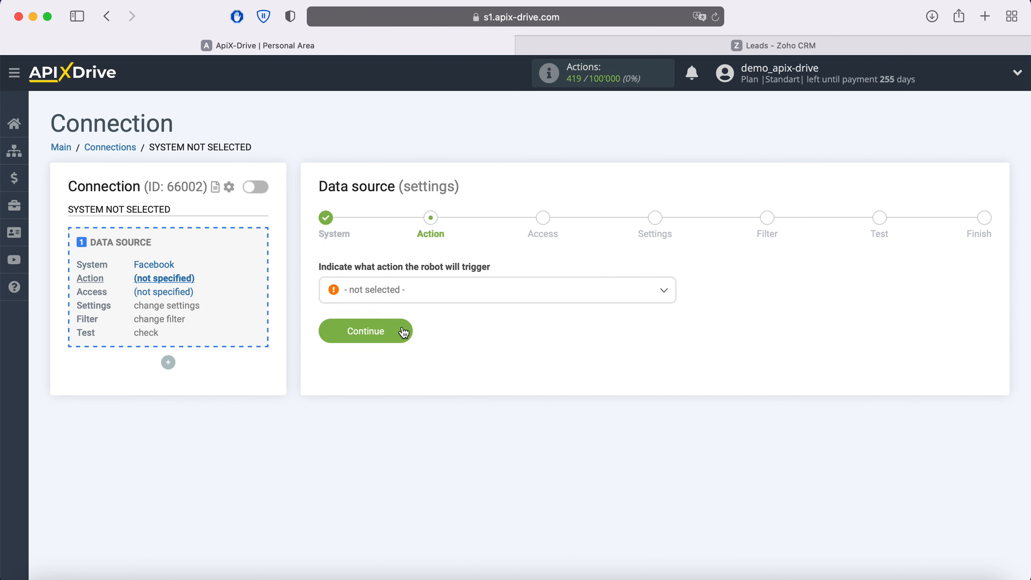
- Choose Get Leads (new) as the Facebook action and continue to account access
{"action": "left_click", "coordinate": [419, 296]}
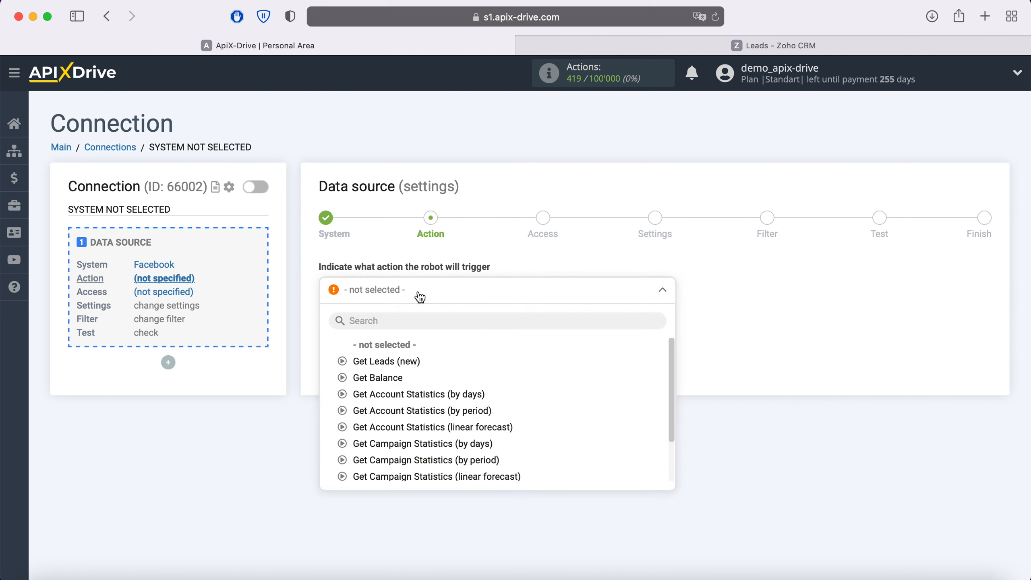
{"action": "left_click", "coordinate": [407, 361]}
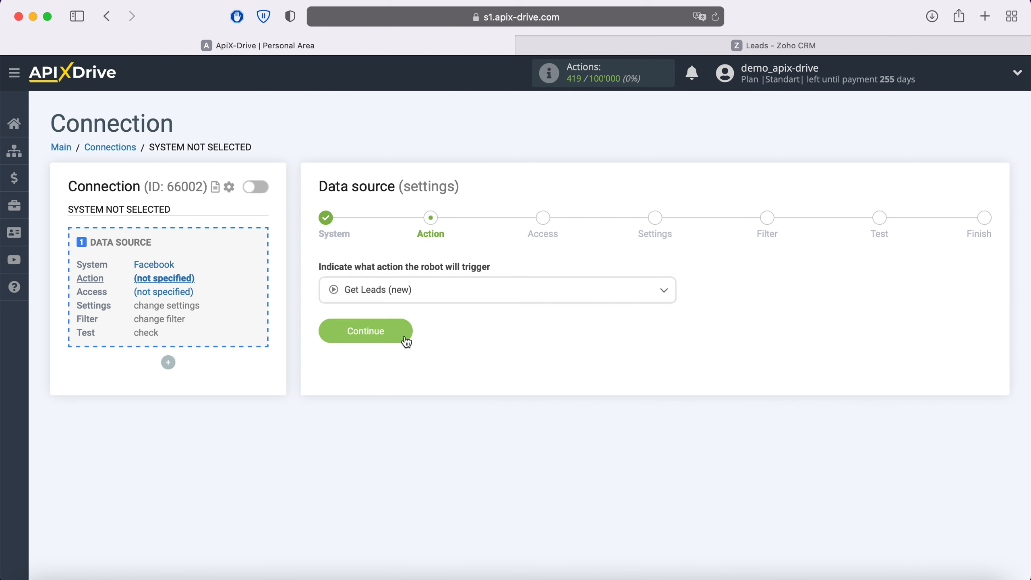
{"action": "left_click", "coordinate": [404, 337]}
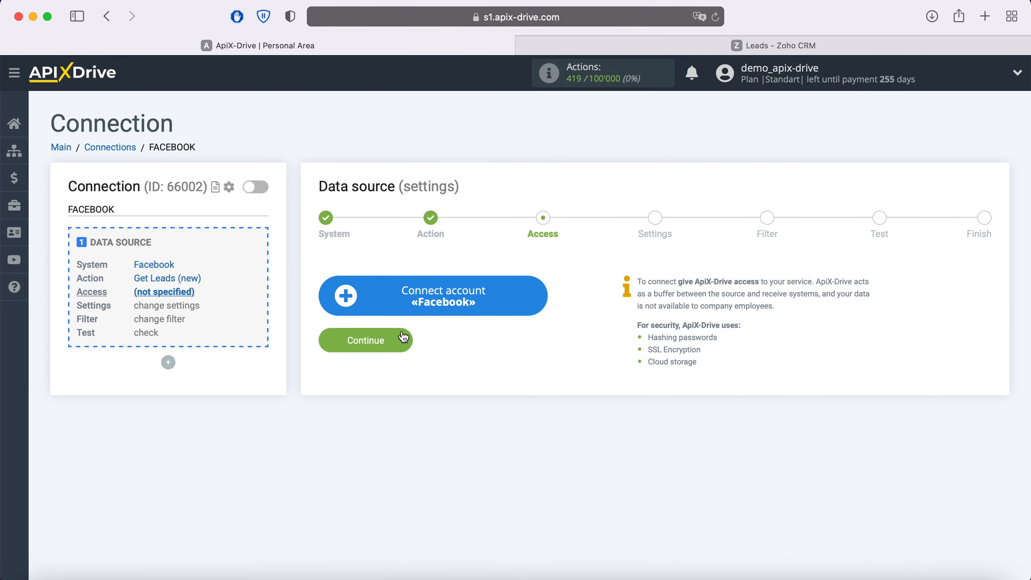
- Log in to Facebook with the saved account and grant ApiX-Drive access to all three pages and their leads
{"action": "left_click", "coordinate": [534, 299]}
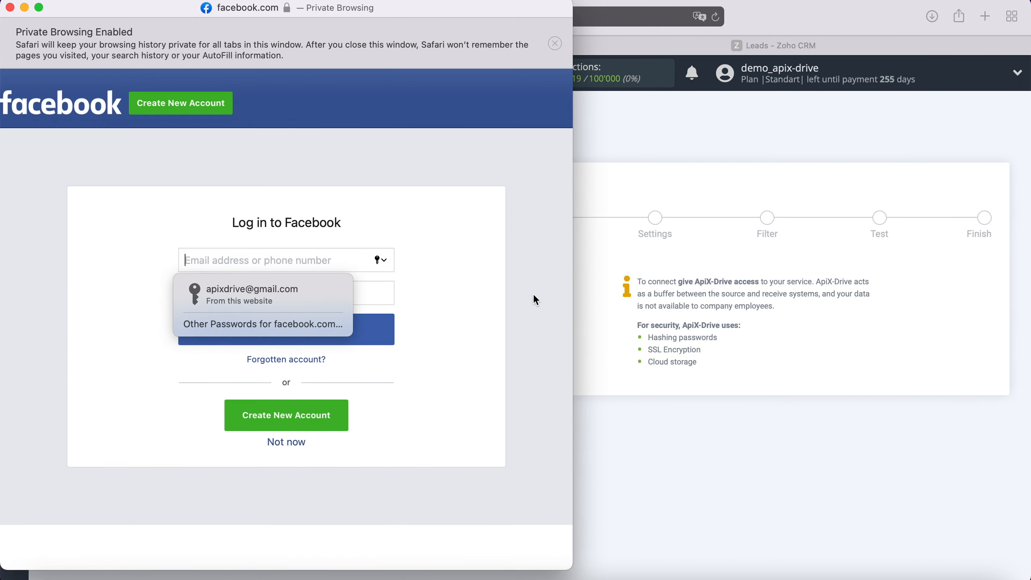
{"action": "left_click", "coordinate": [325, 293]}
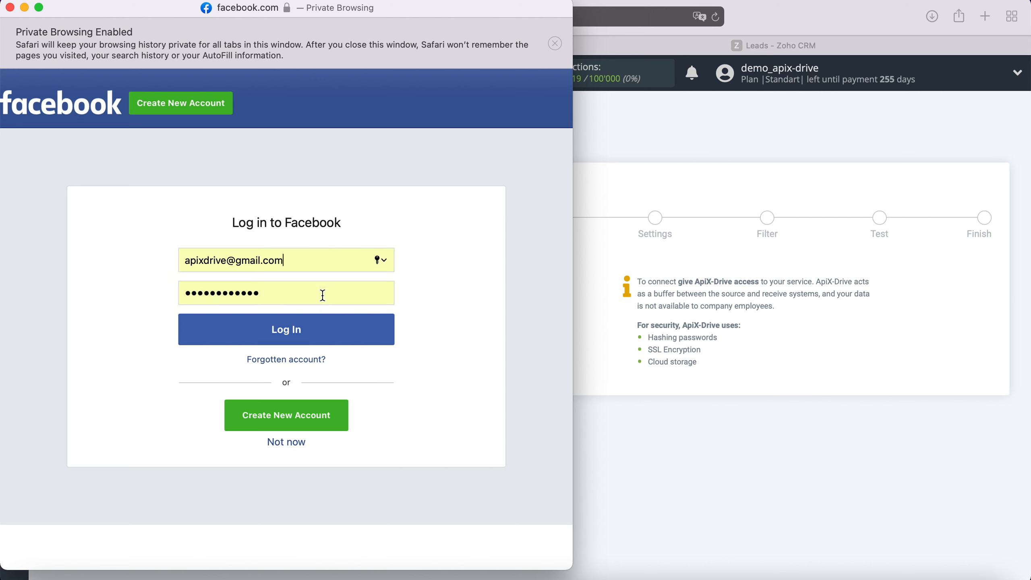
{"action": "left_click", "coordinate": [337, 336]}
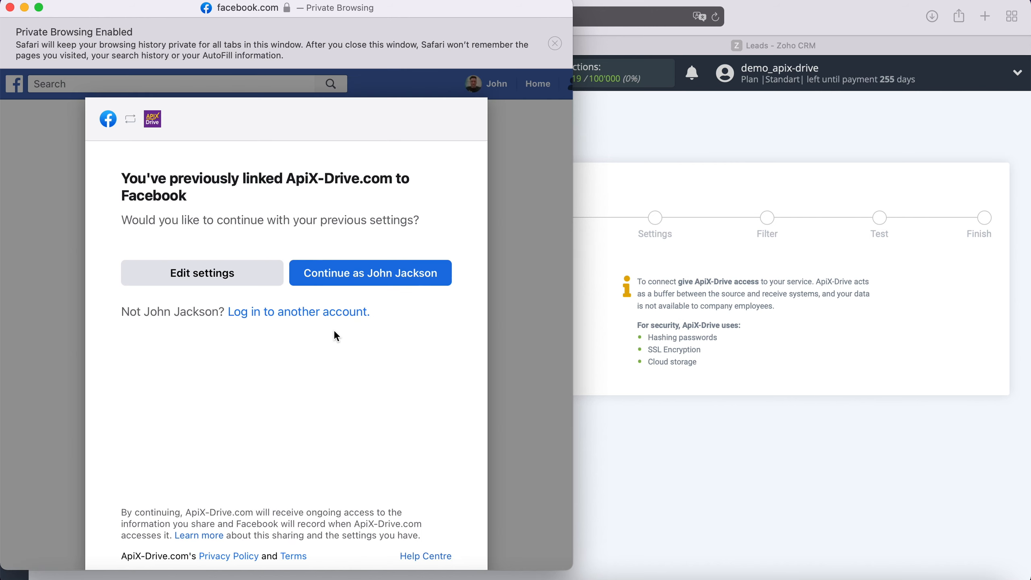
{"action": "left_click", "coordinate": [246, 277]}
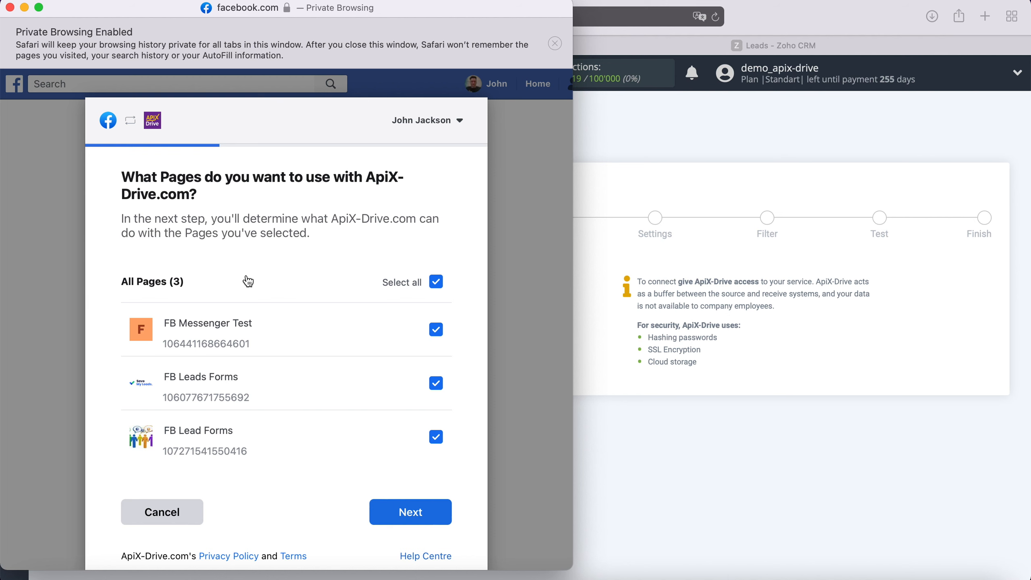
{"action": "left_click", "coordinate": [434, 513]}
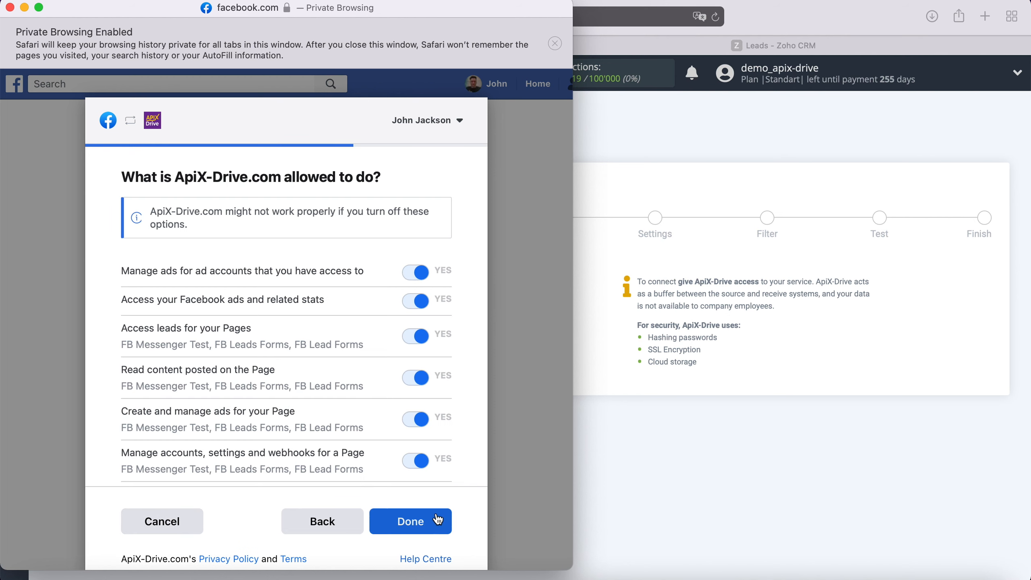
{"action": "left_click", "coordinate": [437, 519]}
{"action": "left_click", "coordinate": [281, 300]}
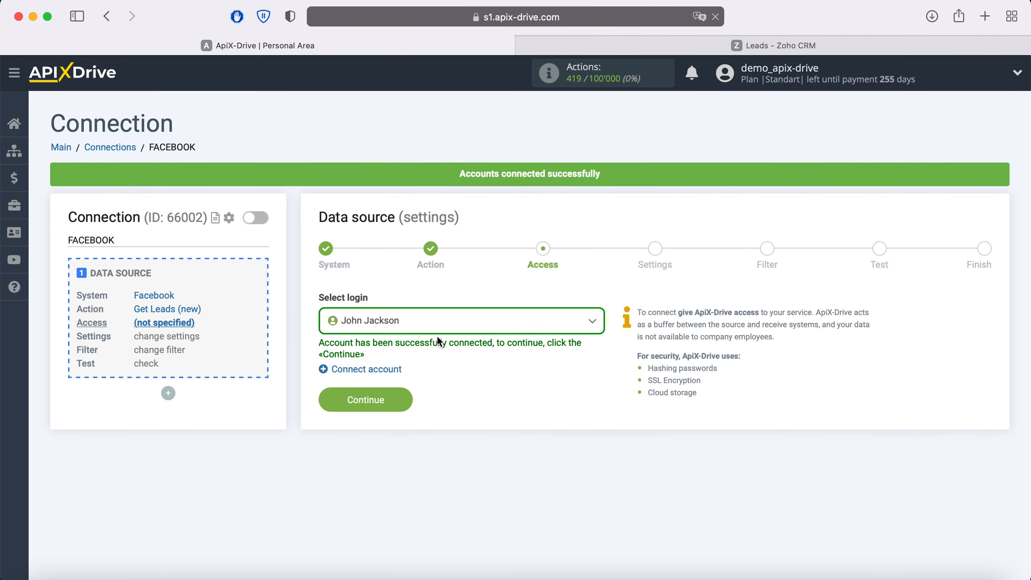
- Select the connected Facebook account as the login for the source
{"action": "left_click", "coordinate": [484, 321]}
{"action": "left_click", "coordinate": [402, 418]}
{"action": "left_click", "coordinate": [403, 404]}
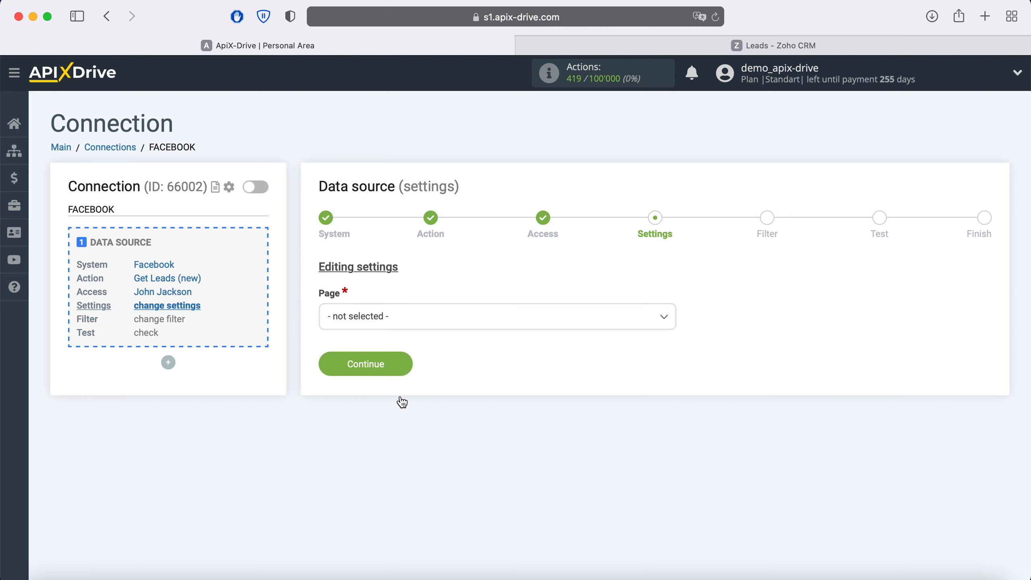
- Use page FB Leads Forms with forms selected individually, ticking only FB Lead Form 20.05.2021
{"action": "left_click", "coordinate": [405, 322]}
{"action": "left_click", "coordinate": [396, 388]}
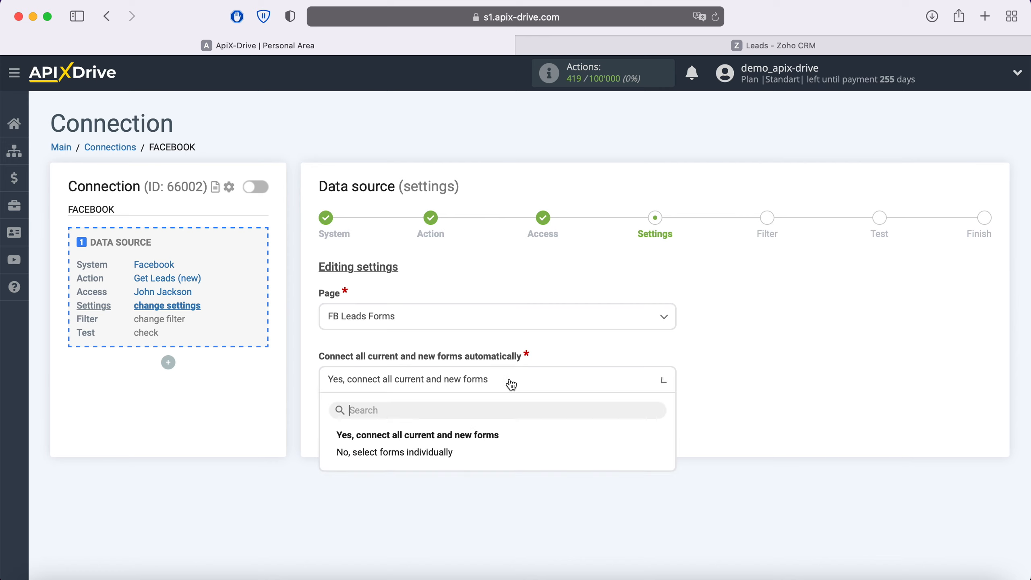
{"action": "left_click", "coordinate": [510, 386]}
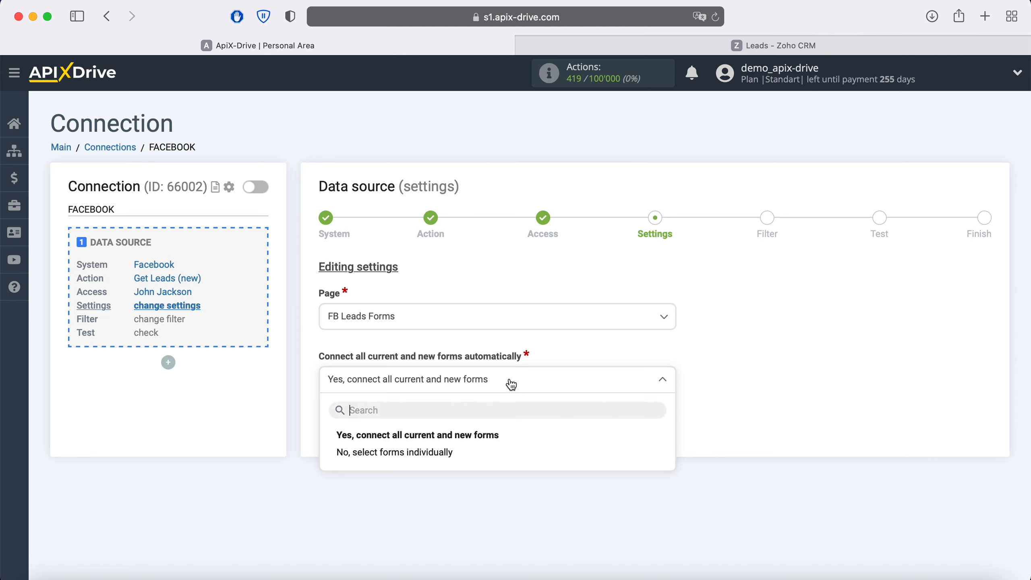
{"action": "left_click", "coordinate": [453, 452]}
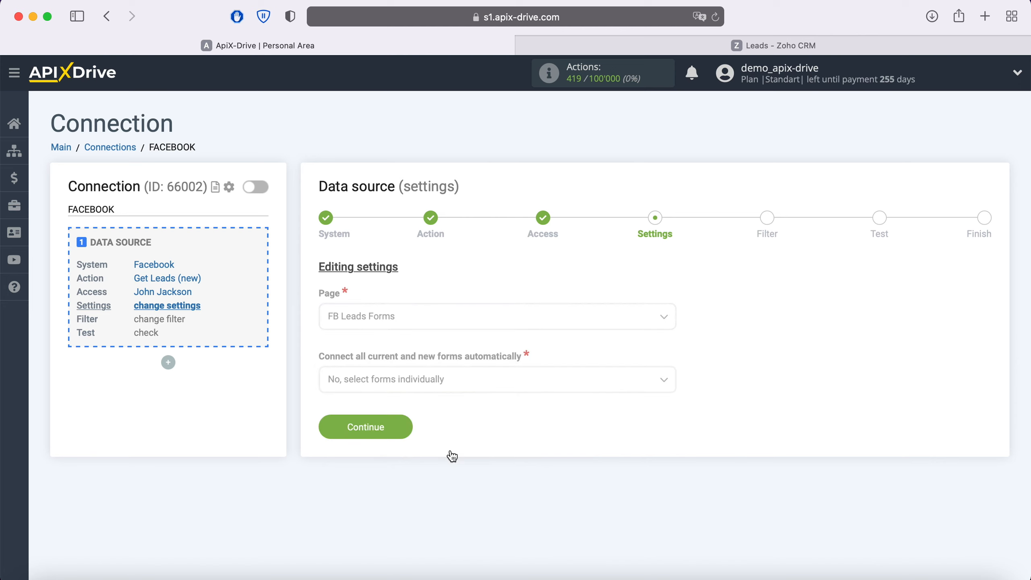
{"action": "left_click", "coordinate": [324, 437]}
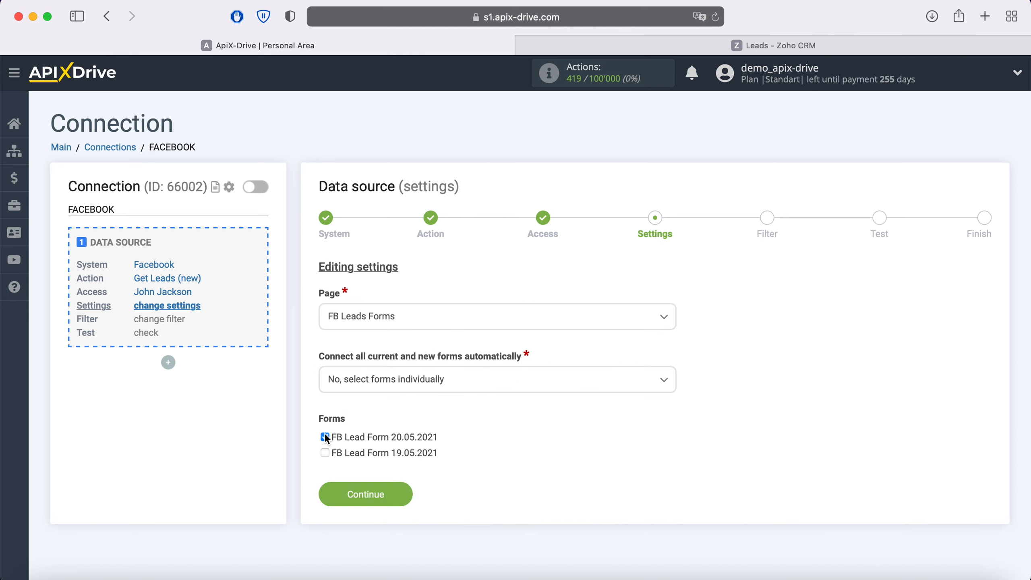
{"action": "left_click", "coordinate": [406, 497]}
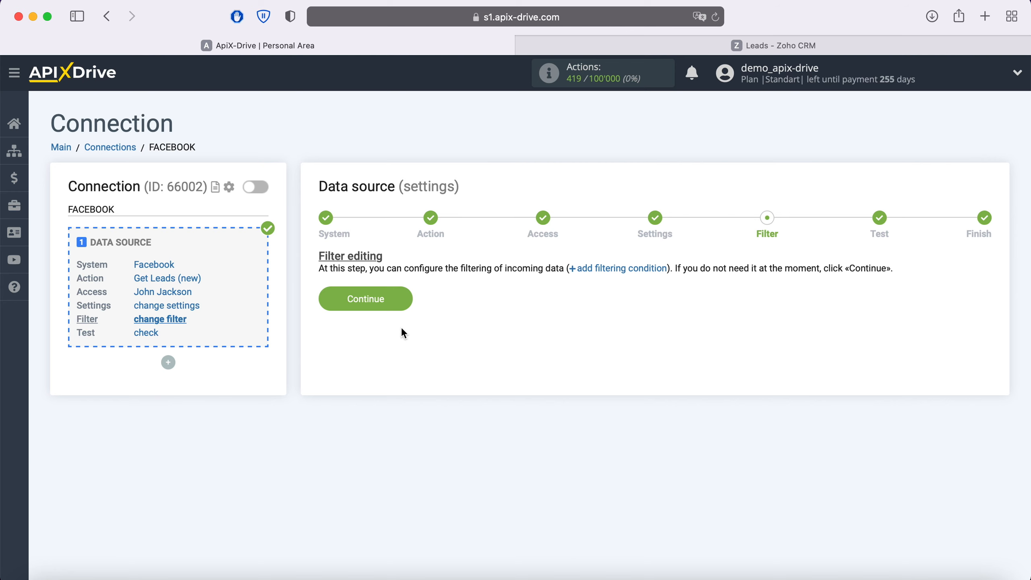
- Skip filtering, review the test lead data from FB Lead Form 20.05.2021, and finish source setup
{"action": "left_click", "coordinate": [404, 305]}
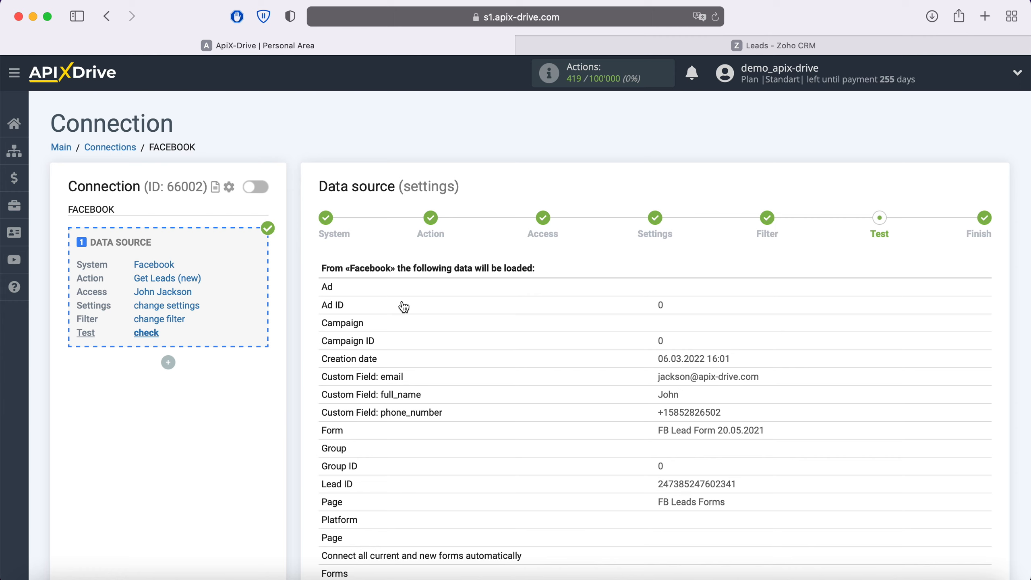
{"action": "scroll", "coordinate": [426, 447], "scroll_direction": "down", "scroll_amount": 3}
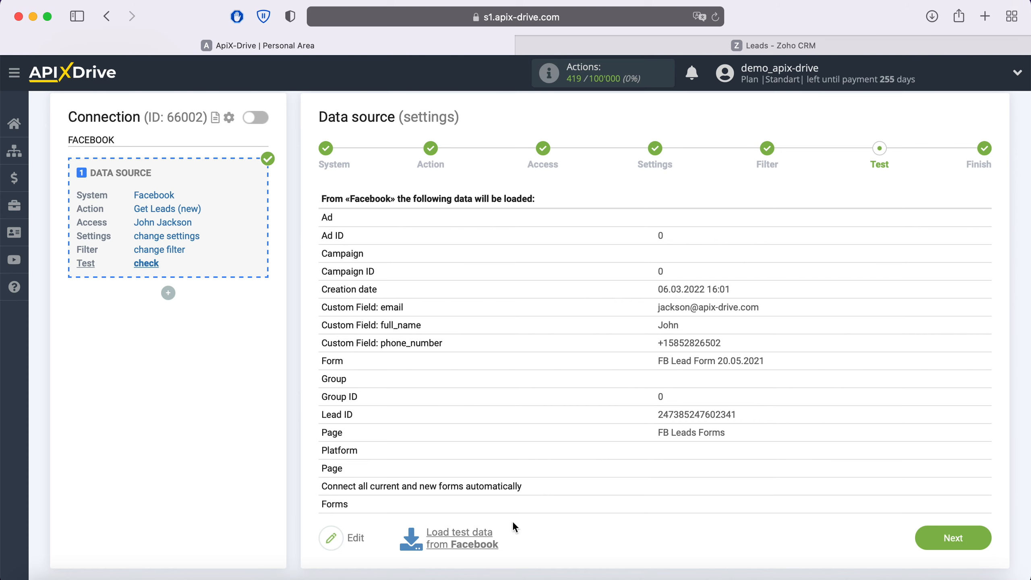
{"action": "left_click", "coordinate": [970, 541]}
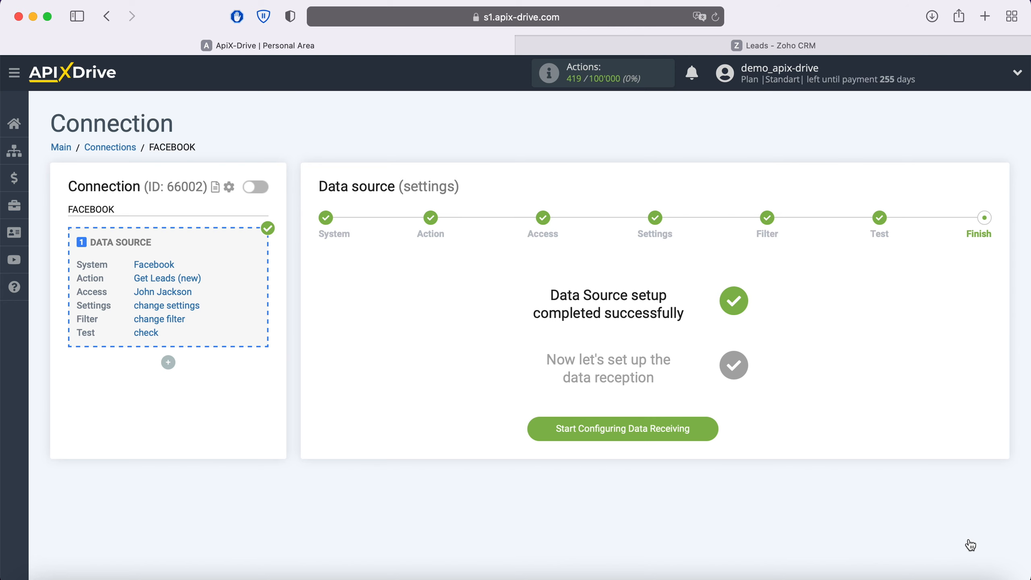
- Choose Zoho CRM as the data destination system
{"action": "left_click", "coordinate": [700, 429]}
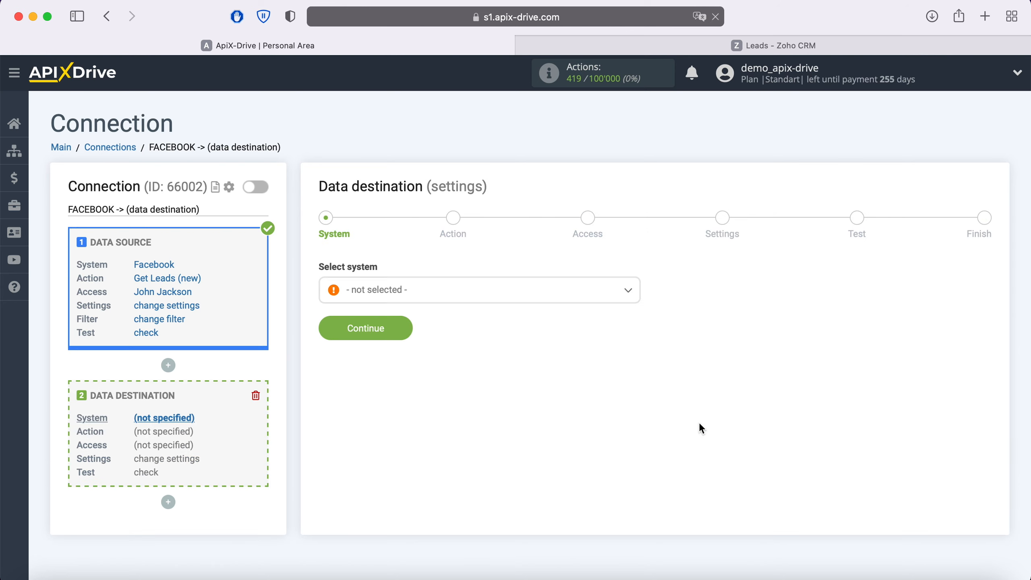
{"action": "left_click", "coordinate": [491, 299]}
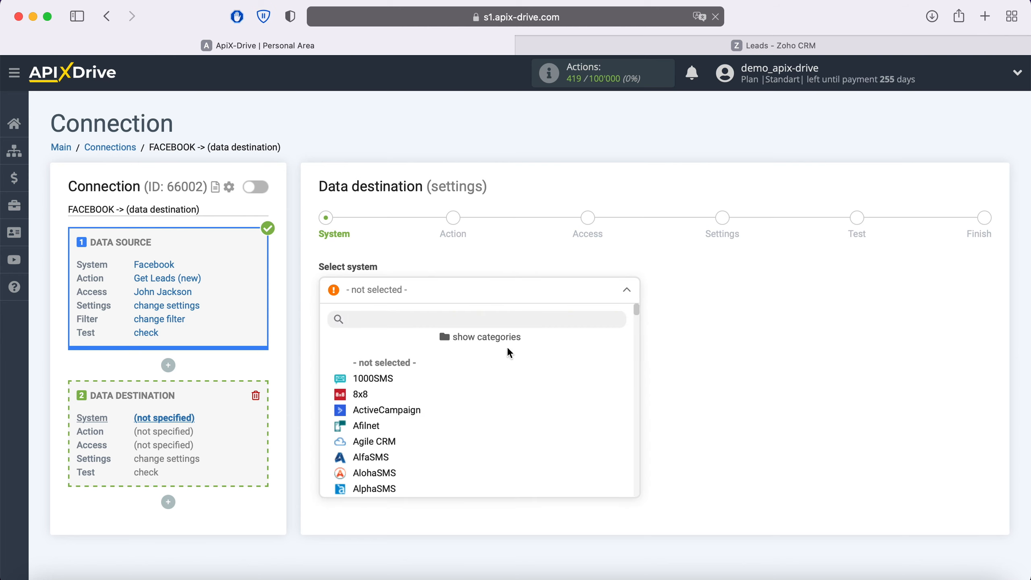
{"action": "scroll", "coordinate": [515, 366], "scroll_direction": "down", "scroll_amount": 5}
{"action": "scroll", "coordinate": [523, 381], "scroll_direction": "down", "scroll_amount": 15}
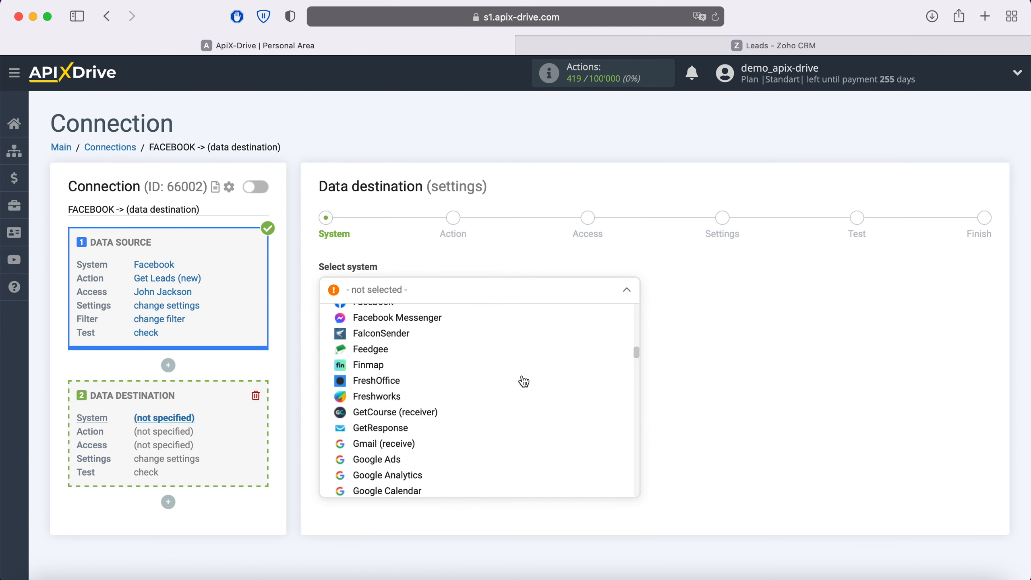
{"action": "scroll", "coordinate": [523, 381], "scroll_direction": "down", "scroll_amount": 15}
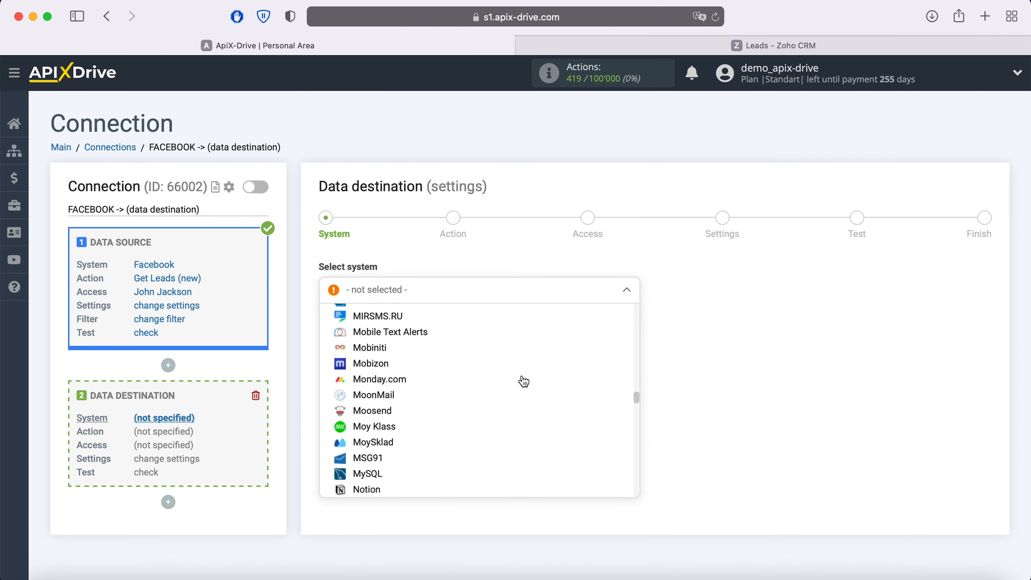
{"action": "scroll", "coordinate": [524, 381], "scroll_direction": "down", "scroll_amount": 15}
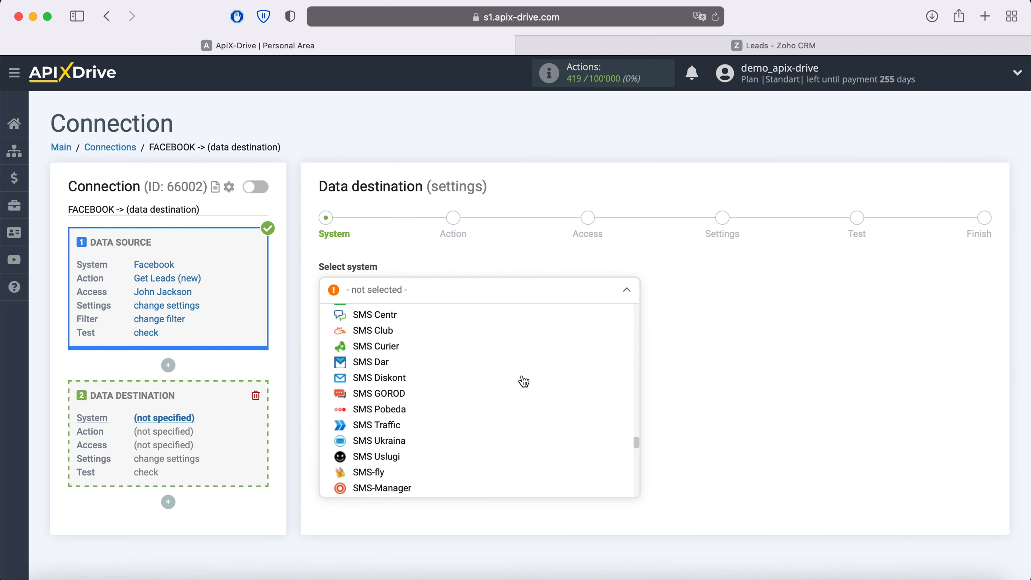
{"action": "scroll", "coordinate": [524, 381], "scroll_direction": "down", "scroll_amount": 15}
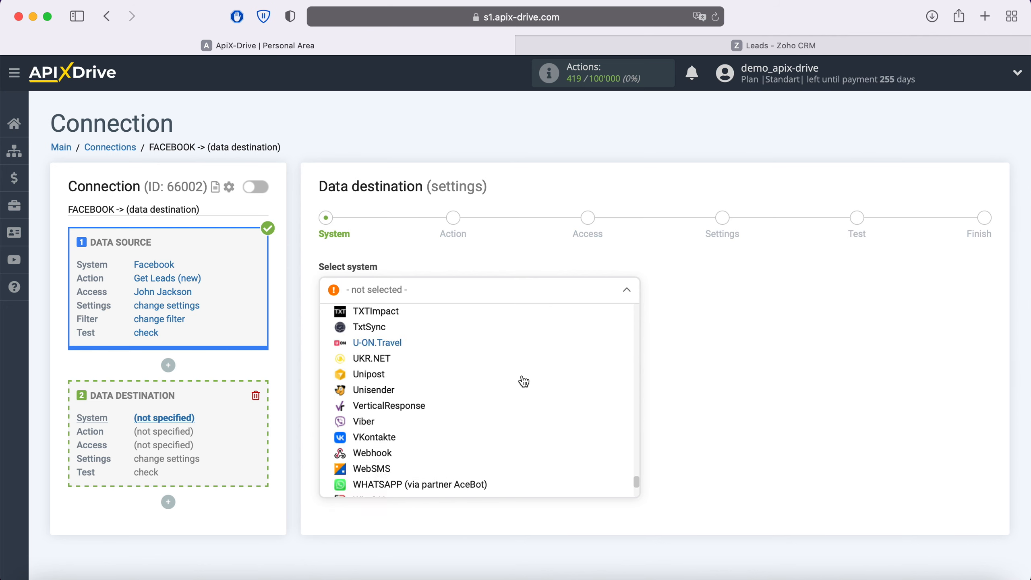
{"action": "left_click", "coordinate": [426, 473]}
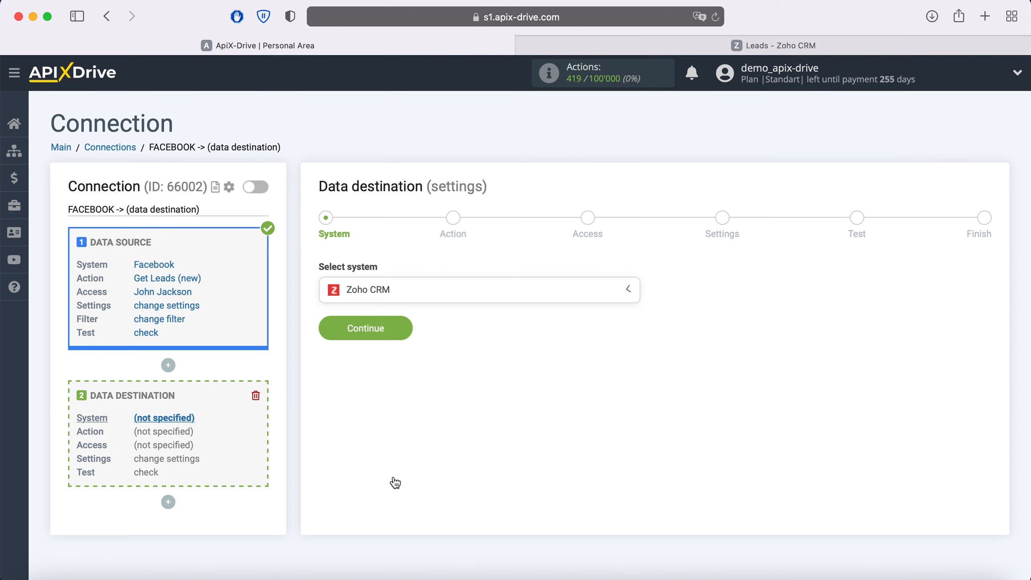
{"action": "left_click", "coordinate": [402, 336]}
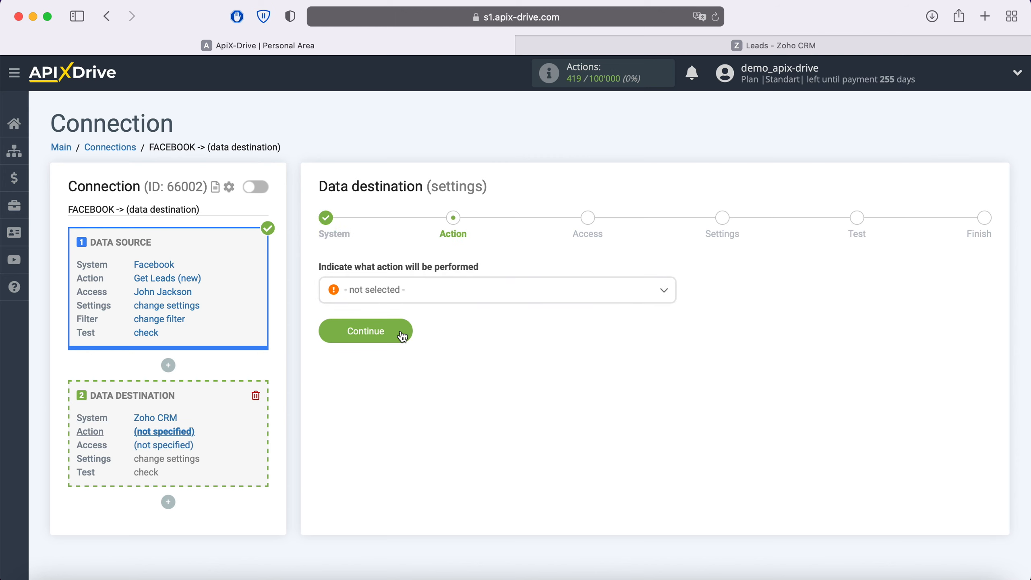
- Set the Zoho CRM action to Create Lead and continue to account access
{"action": "left_click", "coordinate": [413, 299]}
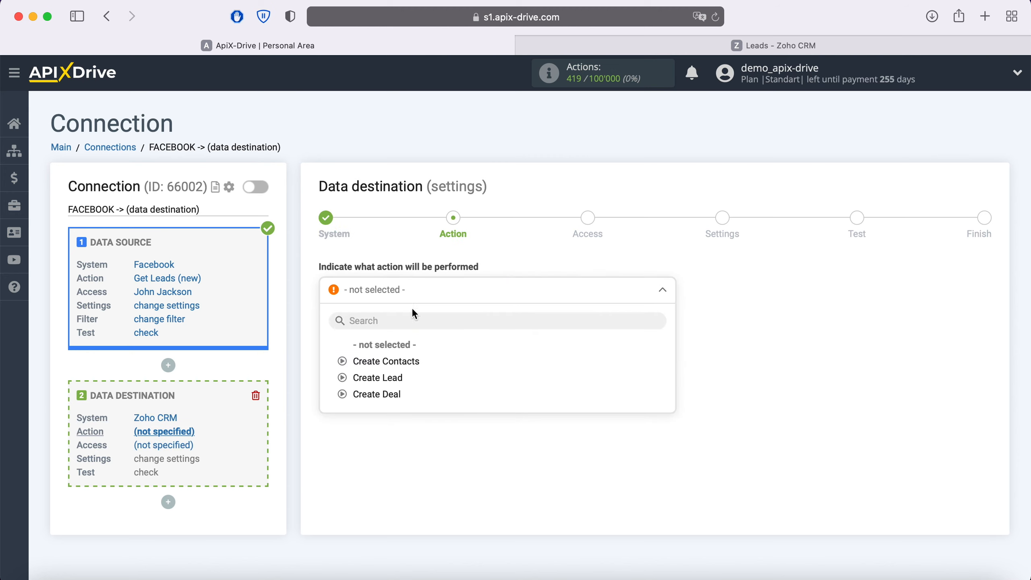
{"action": "left_click", "coordinate": [392, 376]}
{"action": "left_click", "coordinate": [403, 335]}
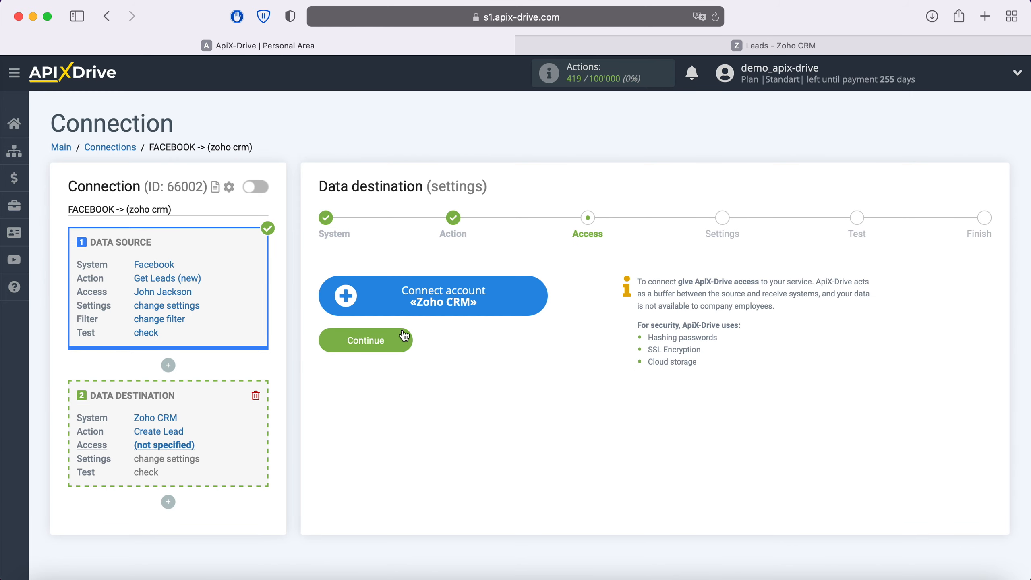
- Sign in to Zoho with the account email and password, then accept ApiX Drive's access request
{"action": "left_click", "coordinate": [537, 305]}
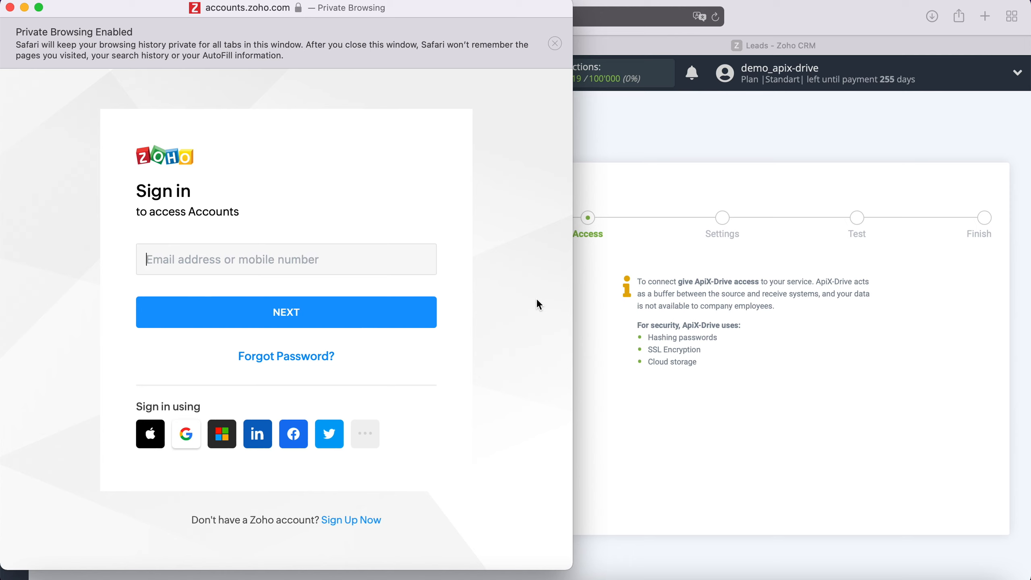
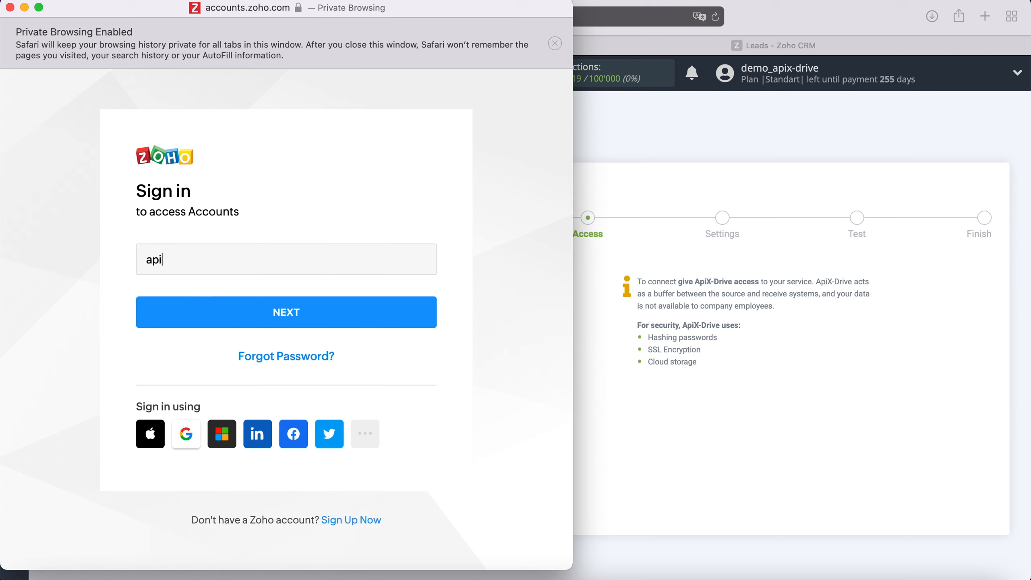
{"action": "left_click", "coordinate": [345, 304]}
{"action": "type", "text": "•••••••"}
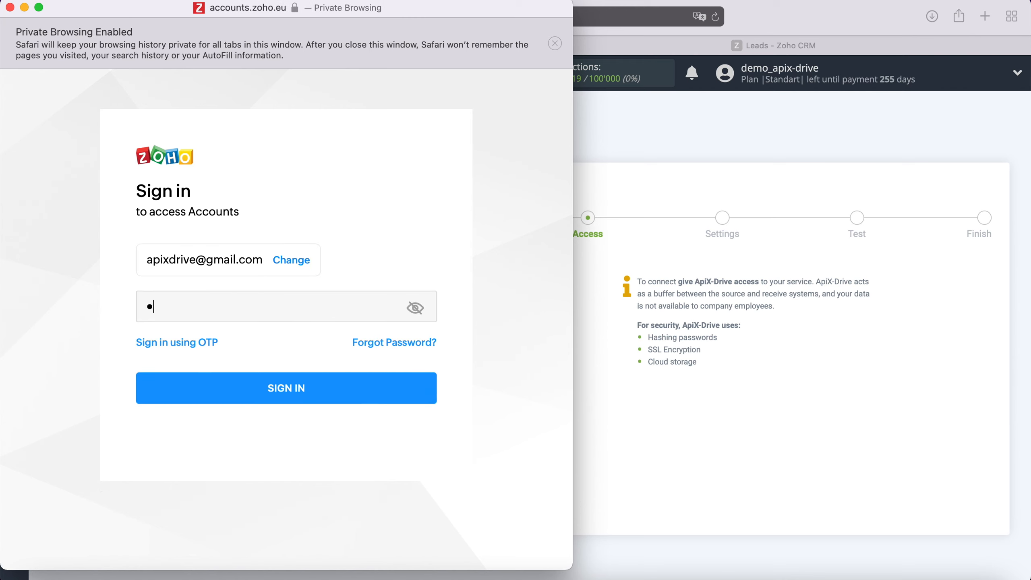
{"action": "type", "text": "***"}
{"action": "left_click", "coordinate": [276, 382]}
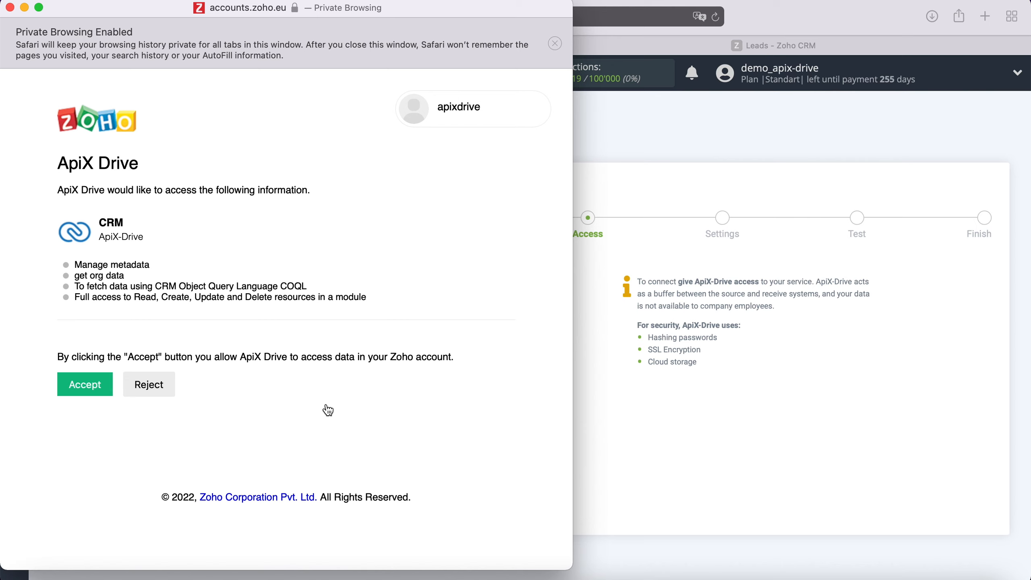
{"action": "left_click", "coordinate": [83, 382]}
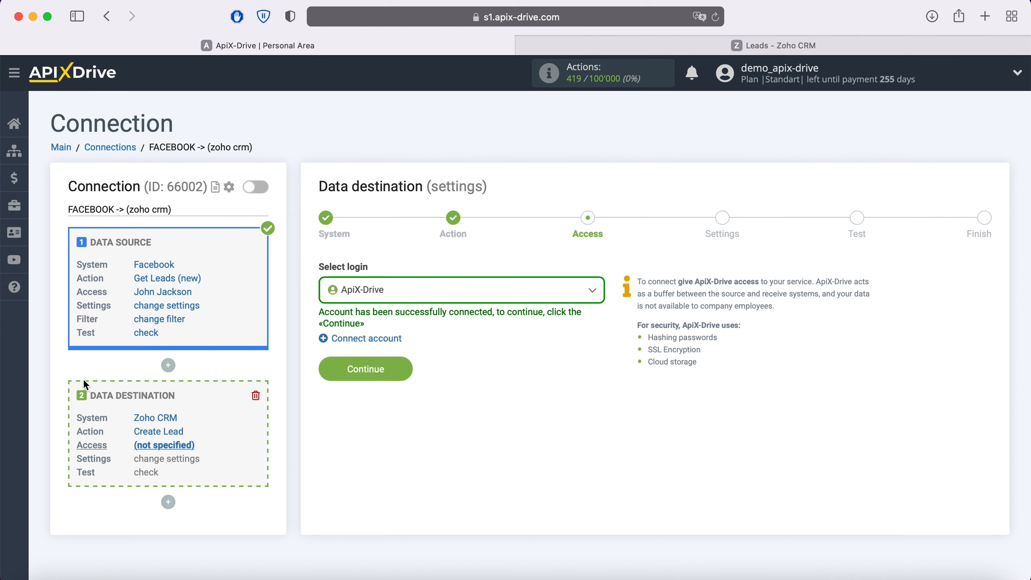
- Select the connected Zoho login and continue to field mapping
{"action": "left_click", "coordinate": [489, 290]}
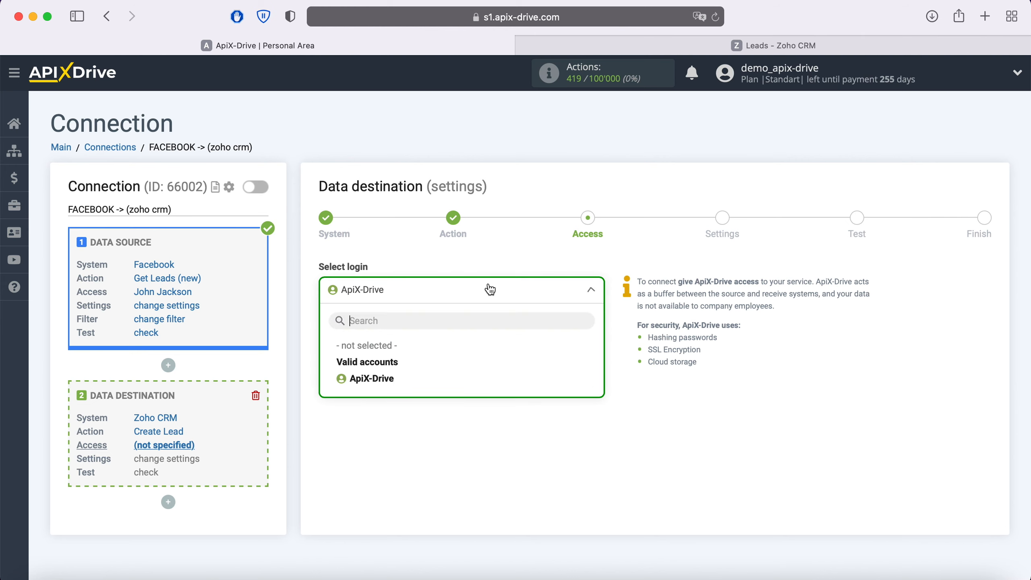
{"action": "left_click", "coordinate": [390, 377]}
{"action": "left_click", "coordinate": [400, 370]}
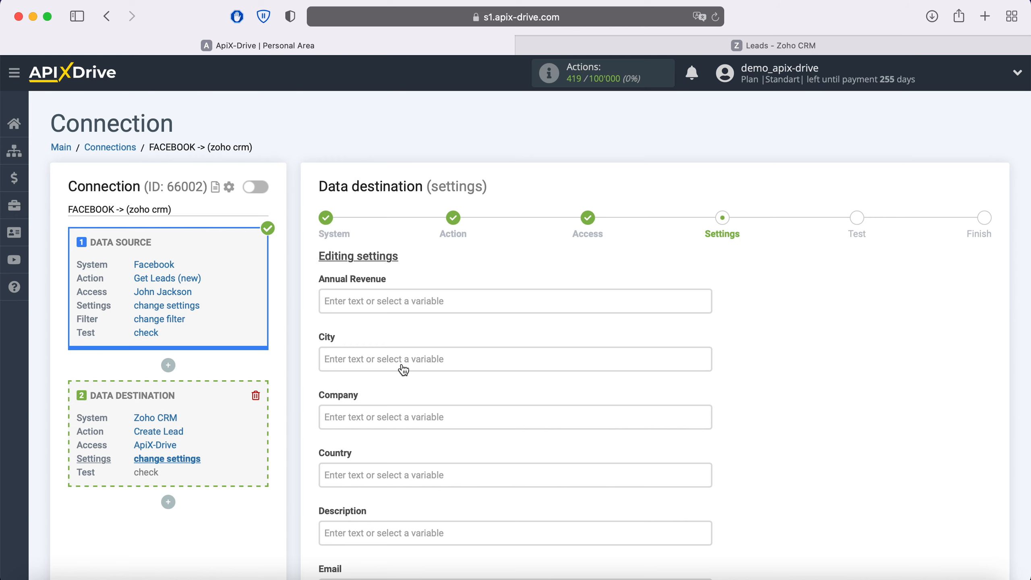
- Map the lead's Email field to the Facebook lead's email
{"action": "scroll", "coordinate": [403, 369], "scroll_direction": "down", "scroll_amount": 3}
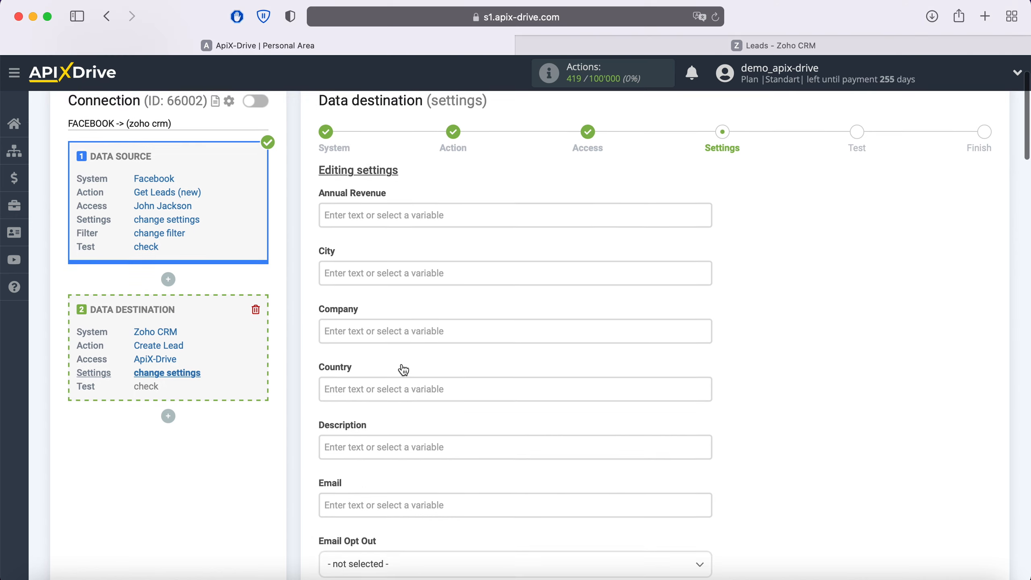
{"action": "left_click", "coordinate": [396, 492]}
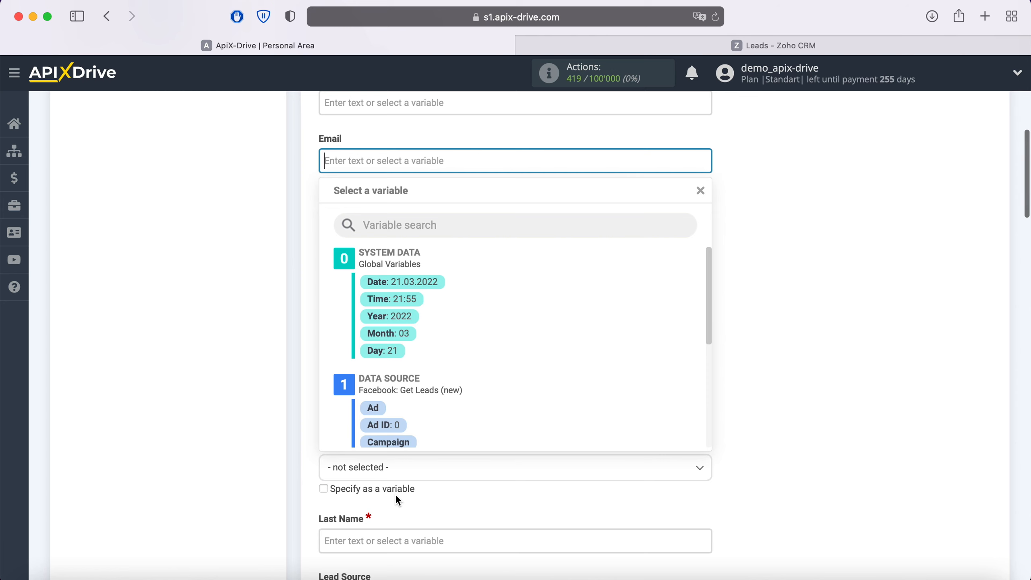
{"action": "scroll", "coordinate": [561, 331], "scroll_direction": "down", "scroll_amount": 3}
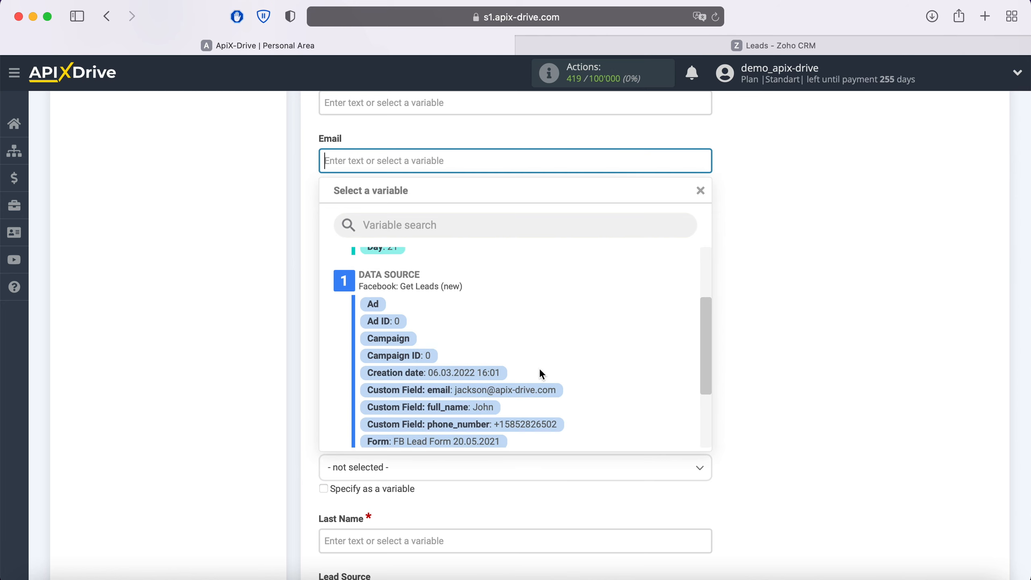
{"action": "left_click", "coordinate": [535, 390]}
- Start Description with 'New Lead from Facebook' followed by the lead creation date
{"action": "scroll", "coordinate": [526, 391], "scroll_direction": "up", "scroll_amount": 3}
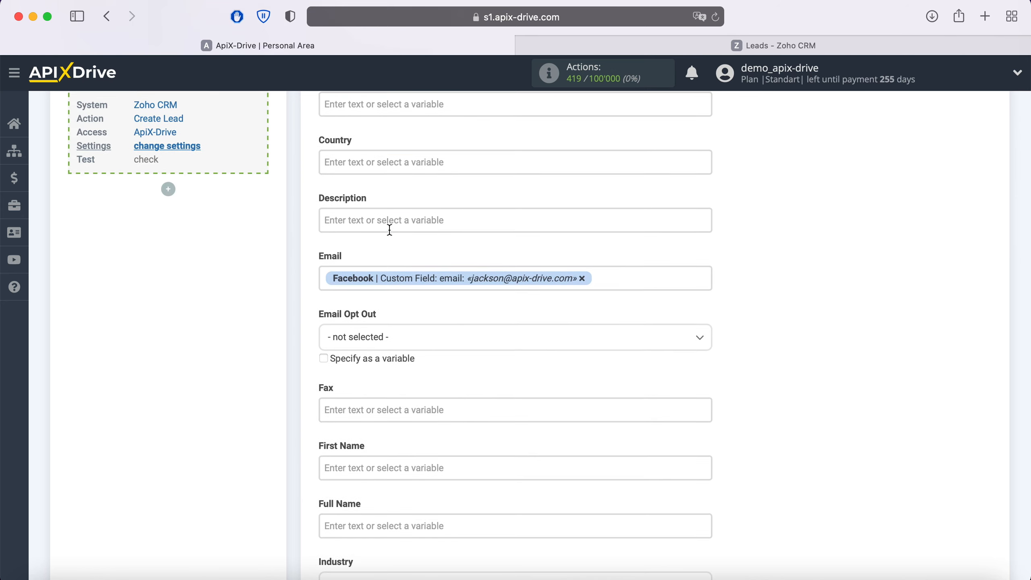
{"action": "left_click", "coordinate": [390, 230]}
{"action": "scroll", "coordinate": [578, 325], "scroll_direction": "down", "scroll_amount": 2}
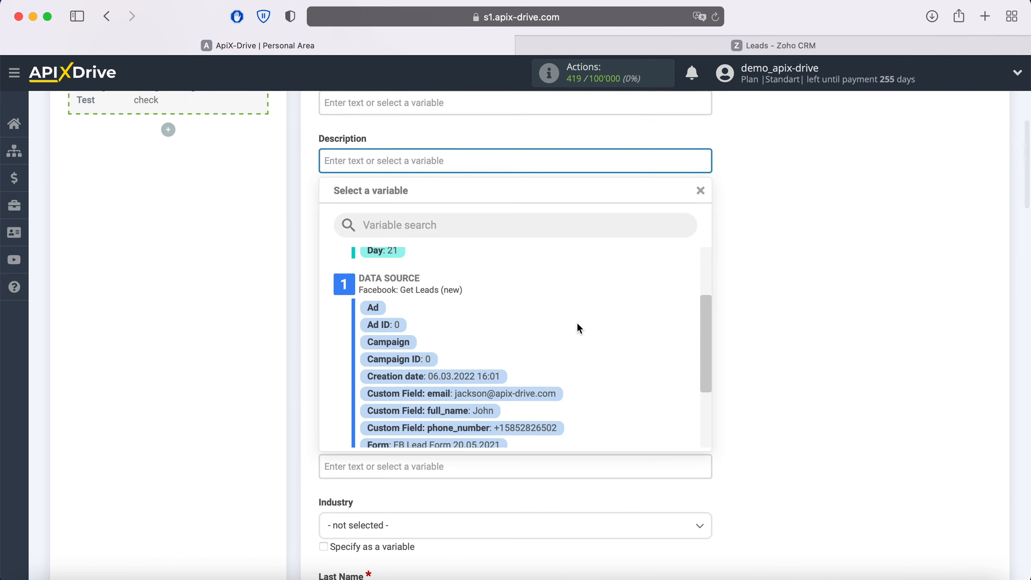
{"action": "left_click", "coordinate": [482, 377]}
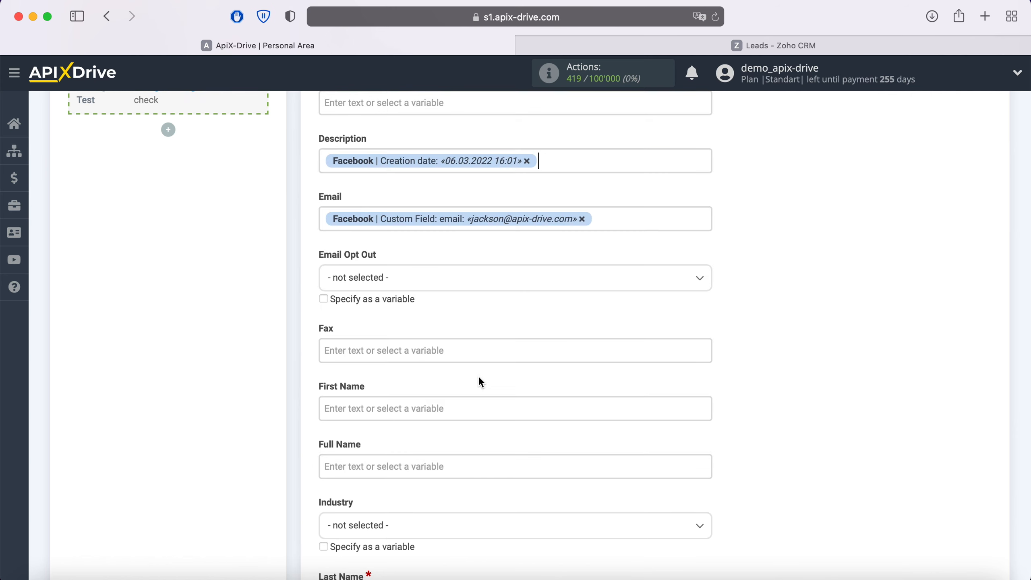
{"action": "left_click", "coordinate": [322, 164]}
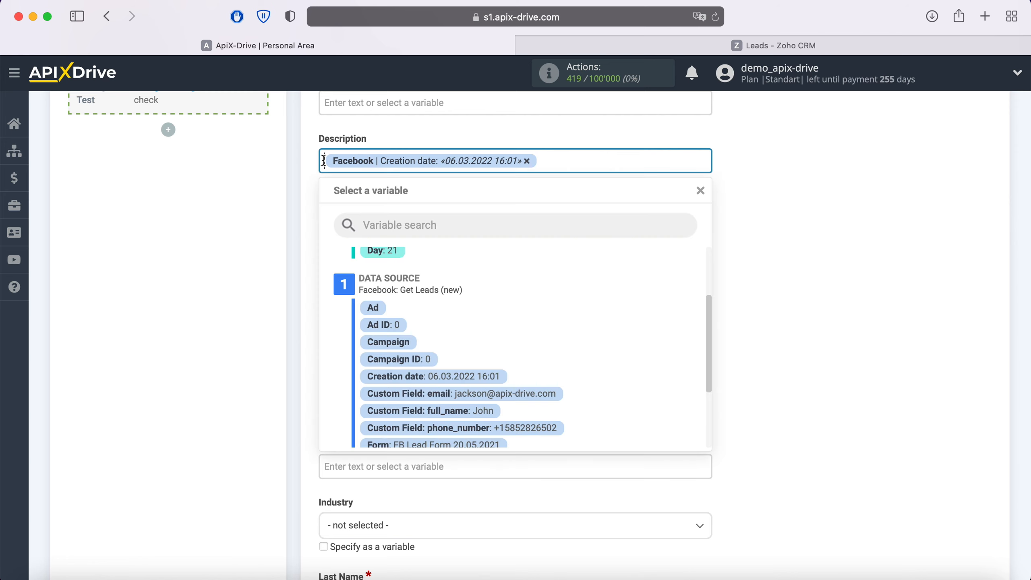
{"action": "type", "text": "New "}
{"action": "type", "text": "Lead from"}
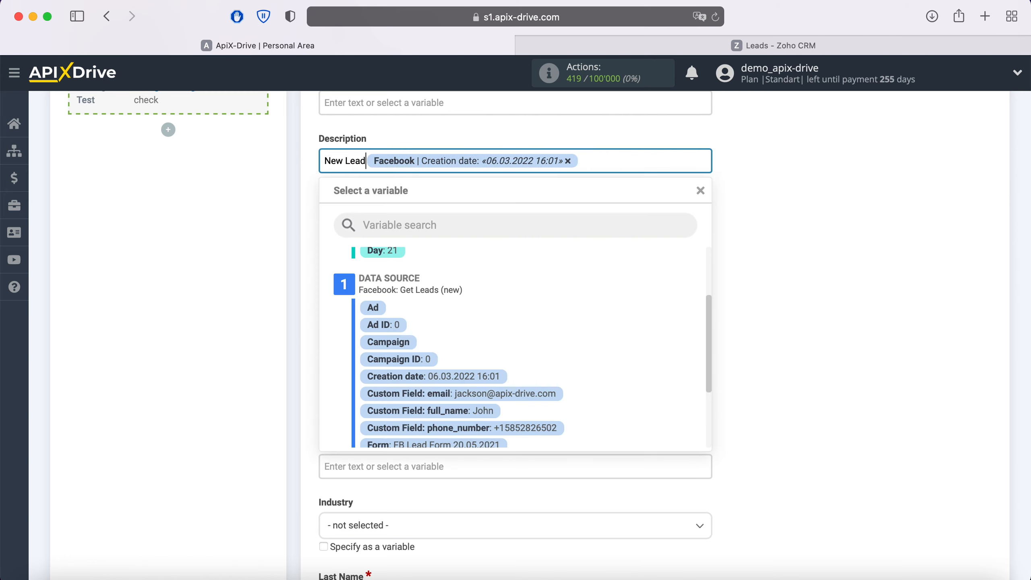
{"action": "type", "text": " Facebook"}
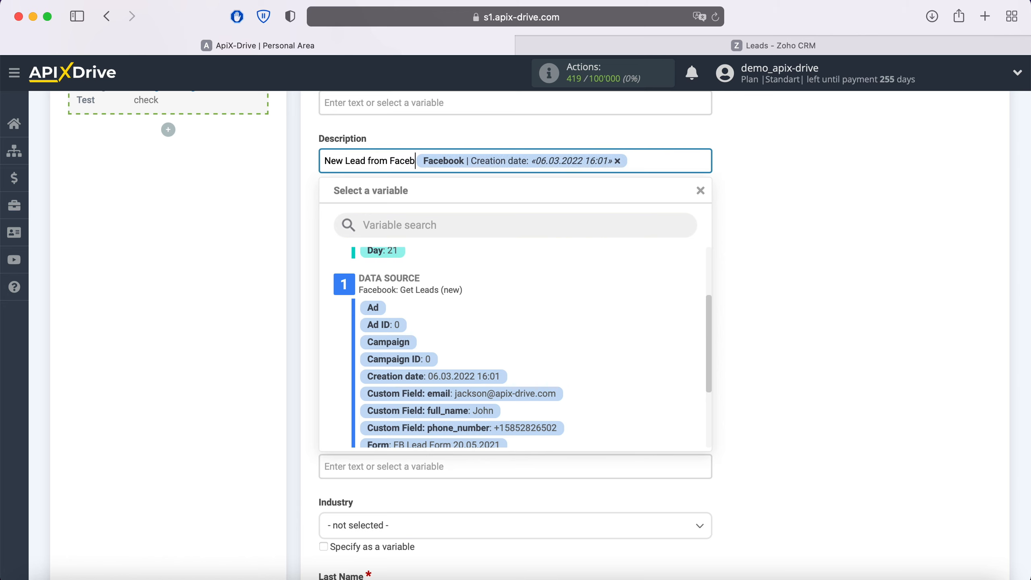
- Add 'Form' and 'Page' lines to Description with the Facebook form and page names
{"action": "left_click", "coordinate": [666, 153]}
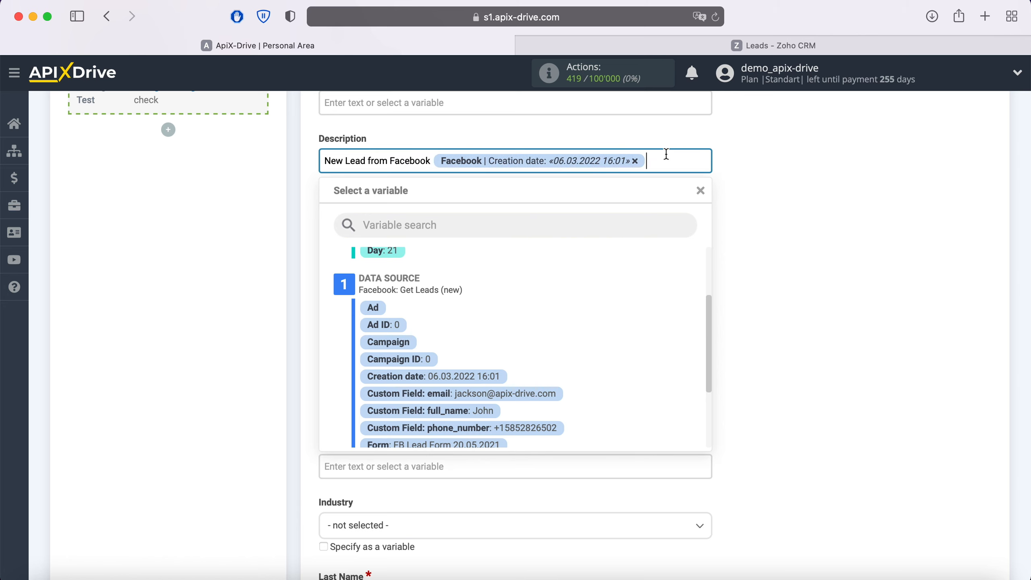
{"action": "key", "text": "Return"}
{"action": "type", "text": "Form"}
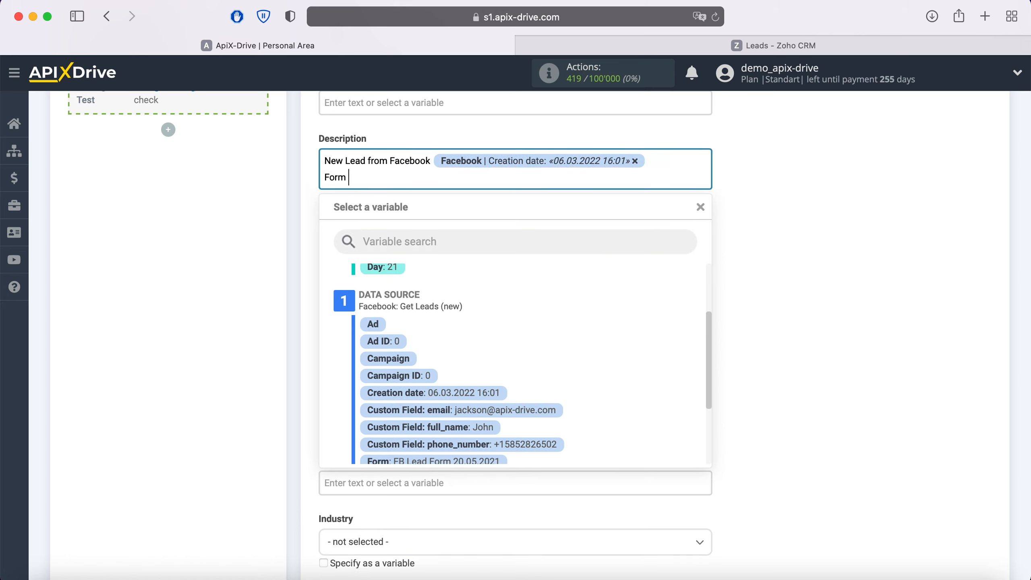
{"action": "scroll", "coordinate": [645, 340], "scroll_direction": "down", "scroll_amount": 2}
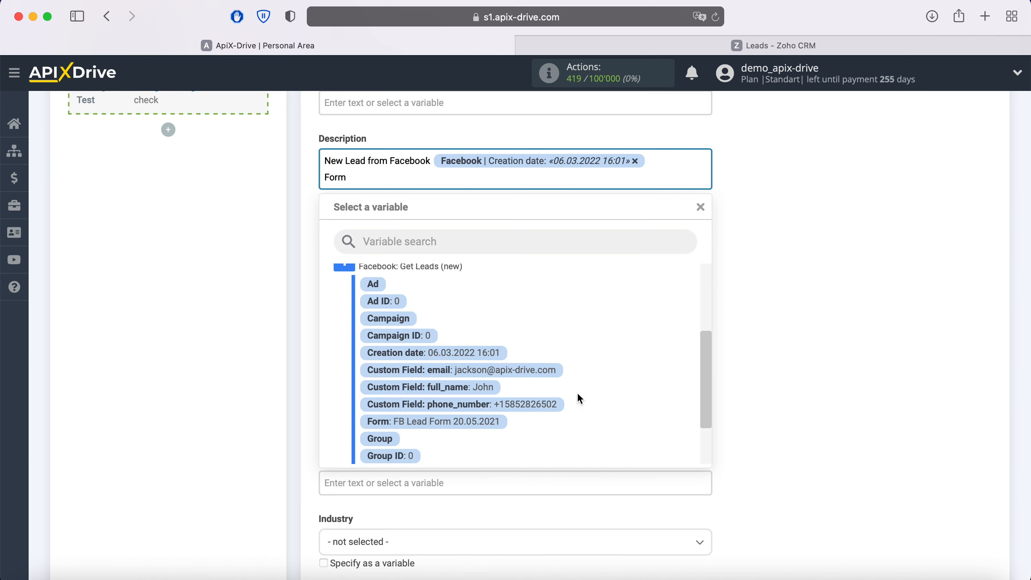
{"action": "left_click", "coordinate": [481, 424]}
{"action": "key", "text": "Return"}
{"action": "type", "text": "Page"}
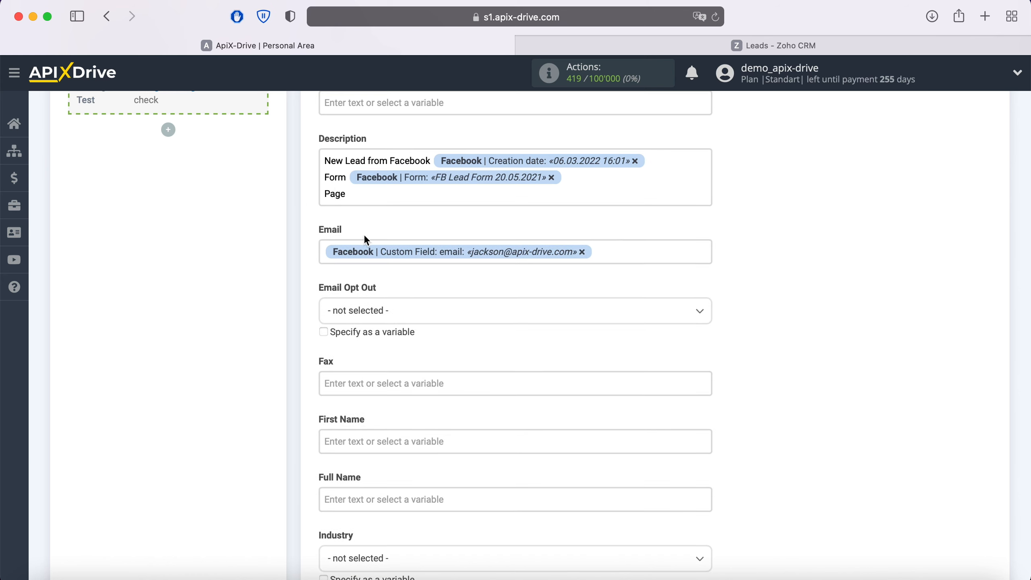
{"action": "left_click", "coordinate": [394, 196]}
{"action": "scroll", "coordinate": [578, 344], "scroll_direction": "down", "scroll_amount": 3}
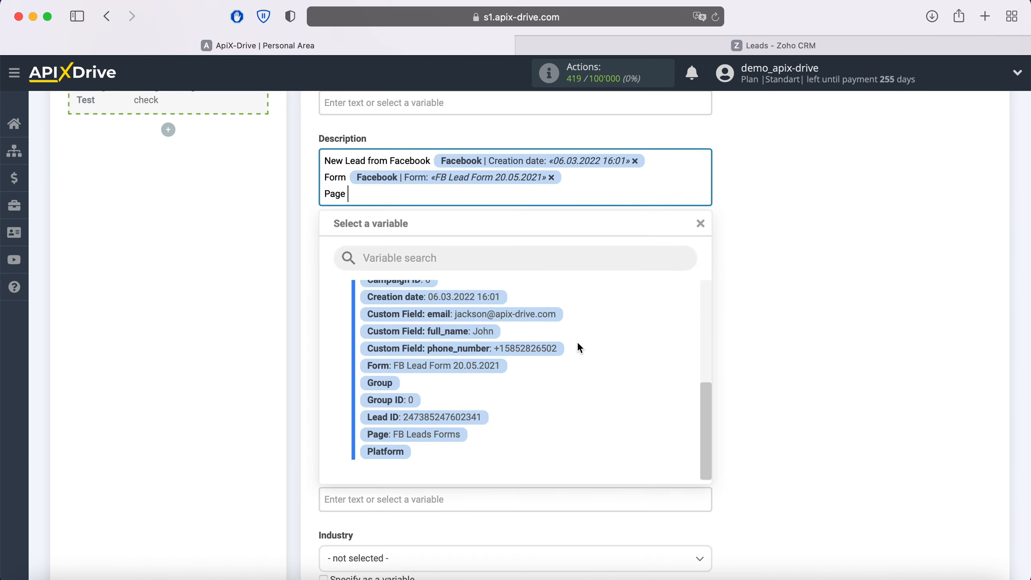
{"action": "left_click", "coordinate": [446, 437]}
{"action": "scroll", "coordinate": [580, 366], "scroll_direction": "down", "scroll_amount": 5}
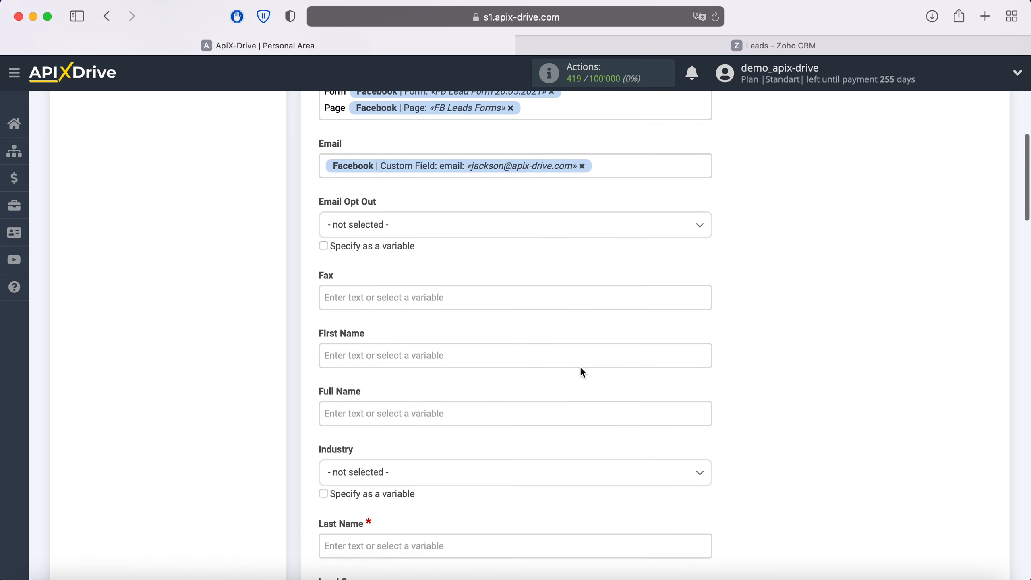
- Fill both First Name and Last Name with the full_name field
{"action": "left_click", "coordinate": [447, 295]}
{"action": "scroll", "coordinate": [447, 295], "scroll_direction": "down", "scroll_amount": 3}
{"action": "scroll", "coordinate": [560, 323], "scroll_direction": "down", "scroll_amount": 3}
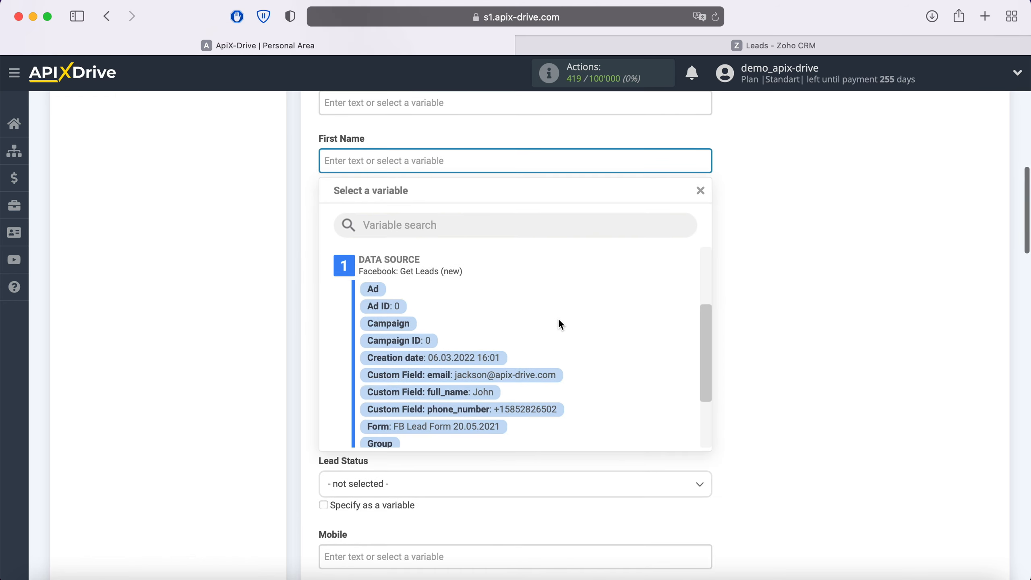
{"action": "left_click", "coordinate": [458, 392]}
{"action": "left_click", "coordinate": [440, 344]}
{"action": "scroll", "coordinate": [437, 345], "scroll_direction": "down", "scroll_amount": 5}
{"action": "scroll", "coordinate": [597, 346], "scroll_direction": "down", "scroll_amount": 3}
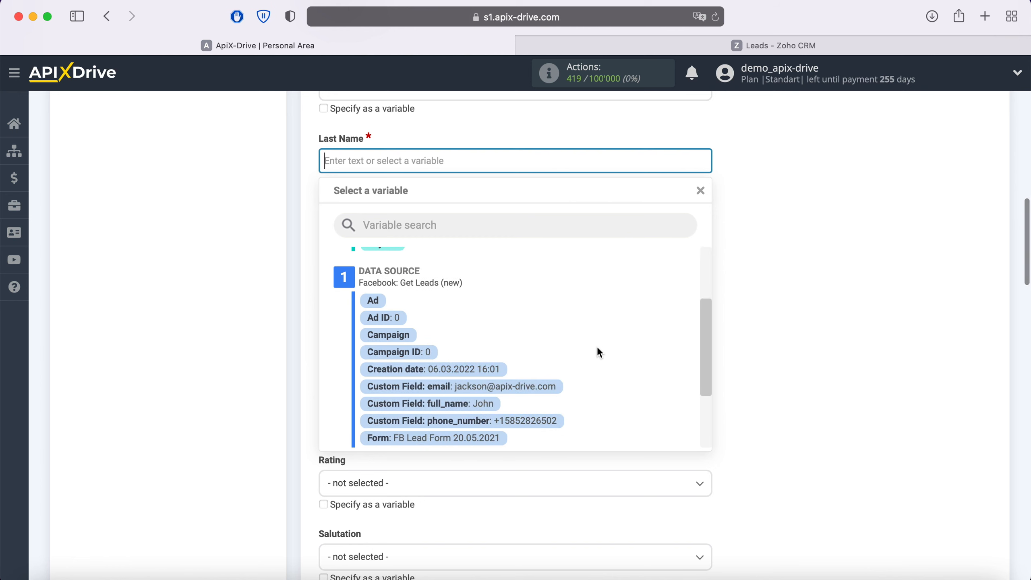
{"action": "left_click", "coordinate": [490, 406]}
- Set Lead Status to Attempted to Contact and Lead Source to Facebook
{"action": "scroll", "coordinate": [485, 412], "scroll_direction": "down", "scroll_amount": 1}
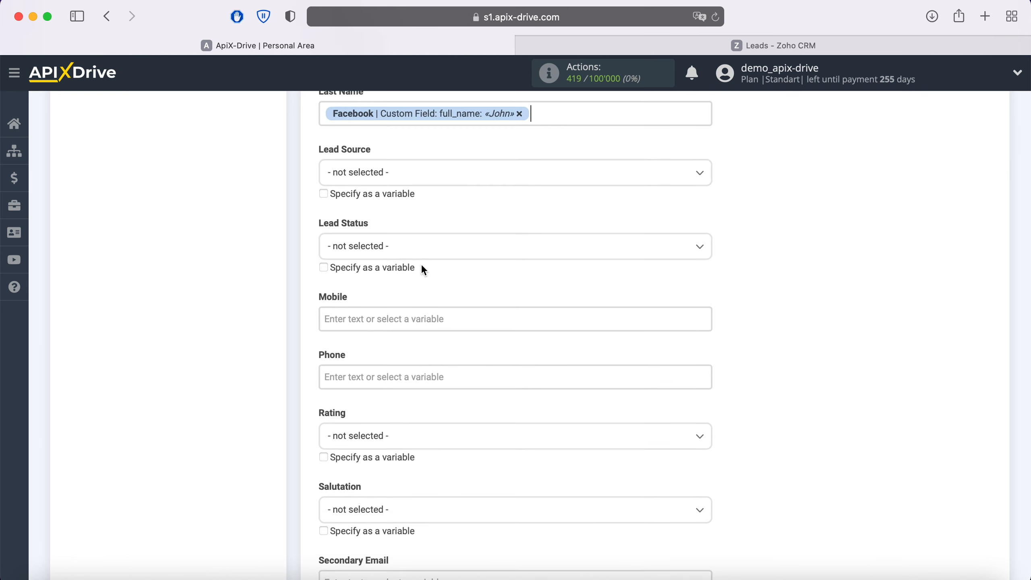
{"action": "left_click", "coordinate": [410, 247]}
{"action": "left_click", "coordinate": [396, 337]}
{"action": "left_click", "coordinate": [398, 175]}
{"action": "scroll", "coordinate": [451, 345], "scroll_direction": "down", "scroll_amount": 5}
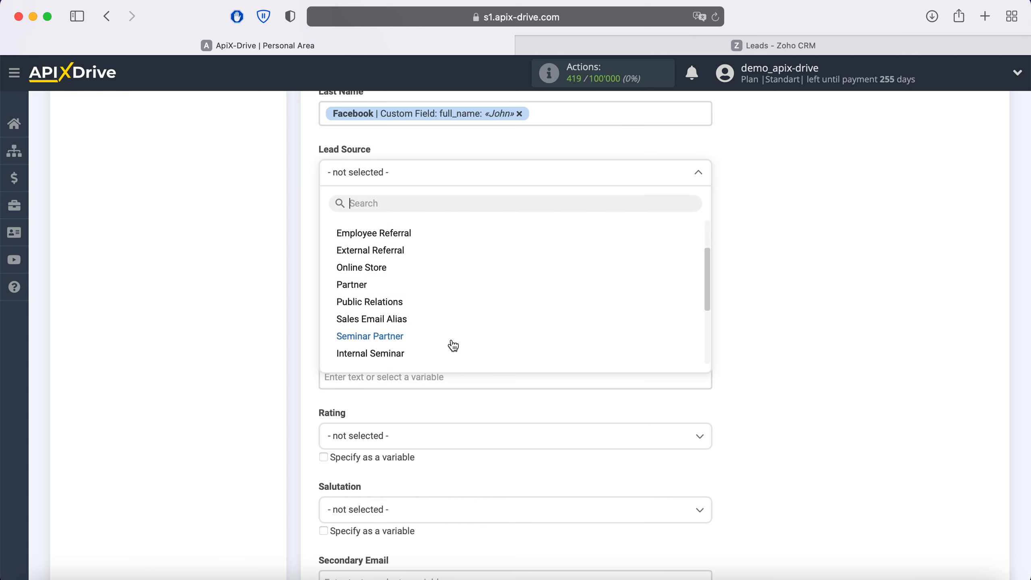
{"action": "scroll", "coordinate": [453, 345], "scroll_direction": "down", "scroll_amount": 3}
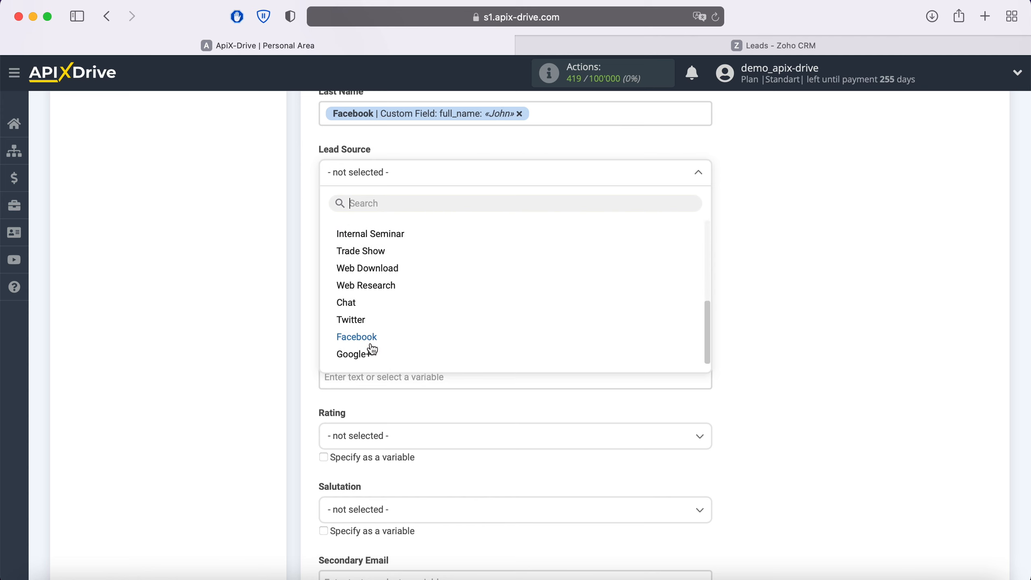
{"action": "left_click", "coordinate": [455, 342]}
- Fill both Mobile and Phone with the phone_number field
{"action": "left_click", "coordinate": [364, 309]}
{"action": "scroll", "coordinate": [365, 307], "scroll_direction": "down", "scroll_amount": 4}
{"action": "scroll", "coordinate": [523, 327], "scroll_direction": "down", "scroll_amount": 5}
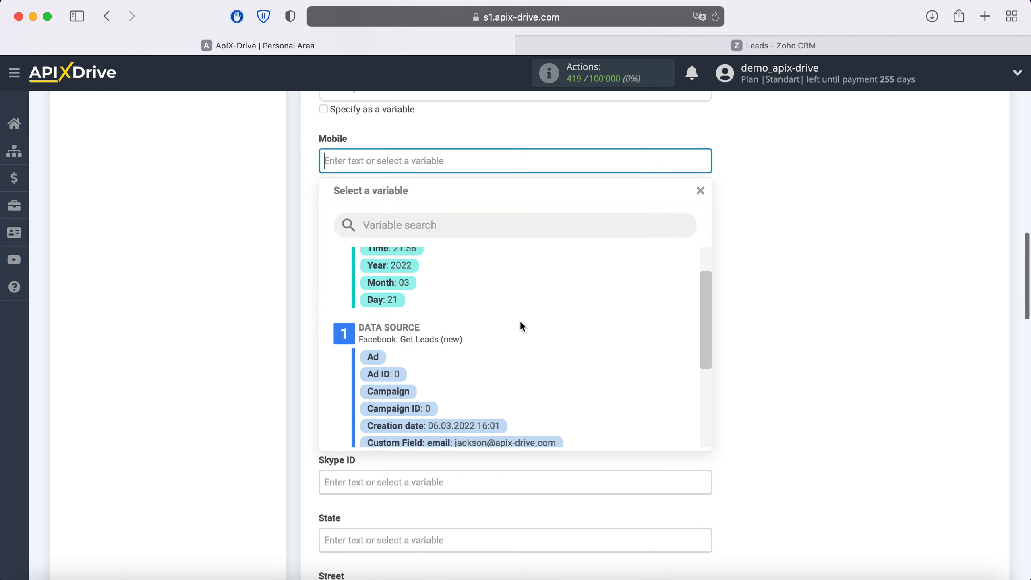
{"action": "left_click", "coordinate": [519, 408]}
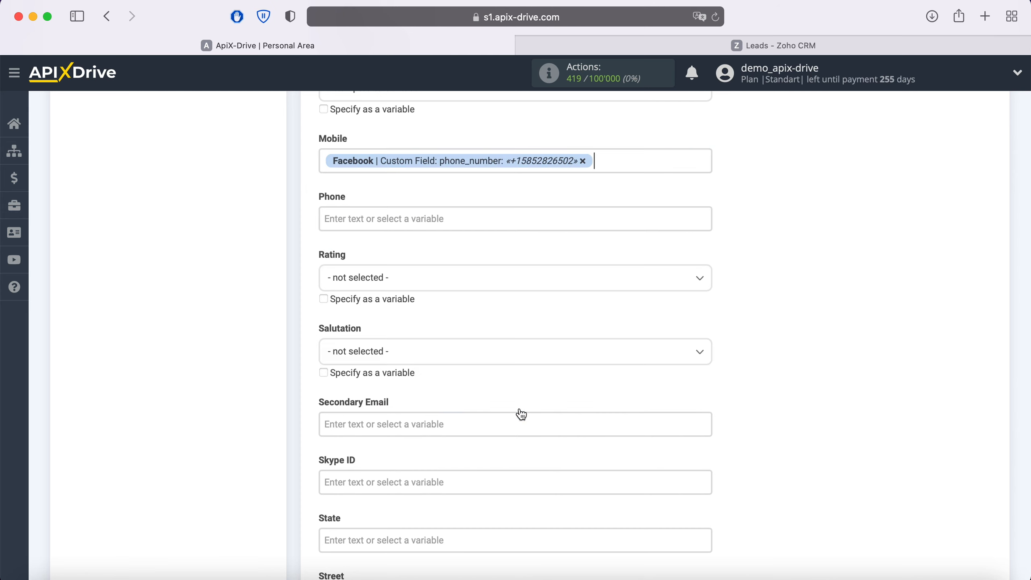
{"action": "left_click", "coordinate": [441, 222]}
{"action": "scroll", "coordinate": [487, 285], "scroll_direction": "down", "scroll_amount": 2}
{"action": "scroll", "coordinate": [552, 369], "scroll_direction": "down", "scroll_amount": 3}
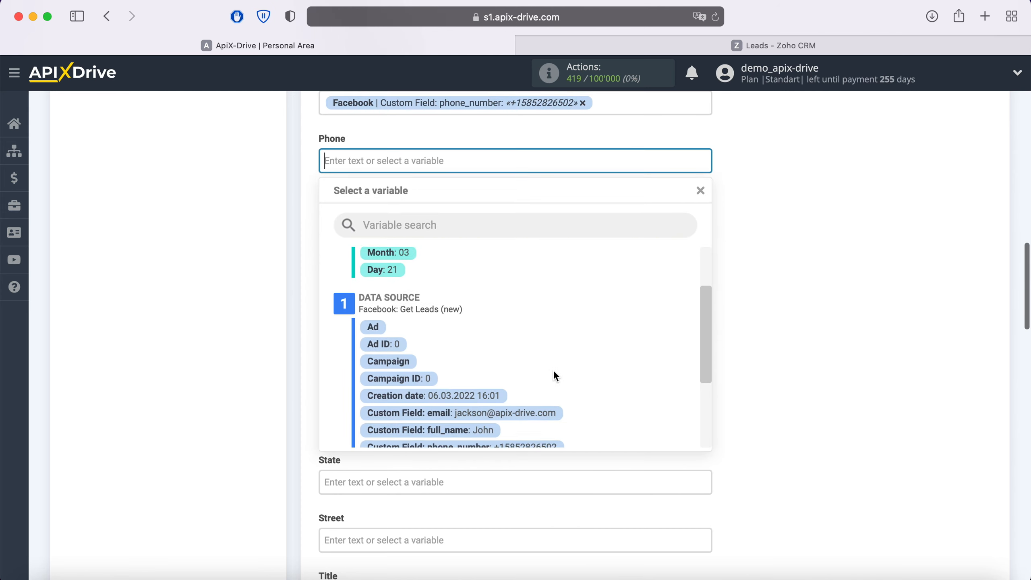
{"action": "left_click", "coordinate": [539, 438]}
{"action": "scroll", "coordinate": [540, 441], "scroll_direction": "down", "scroll_amount": 8}
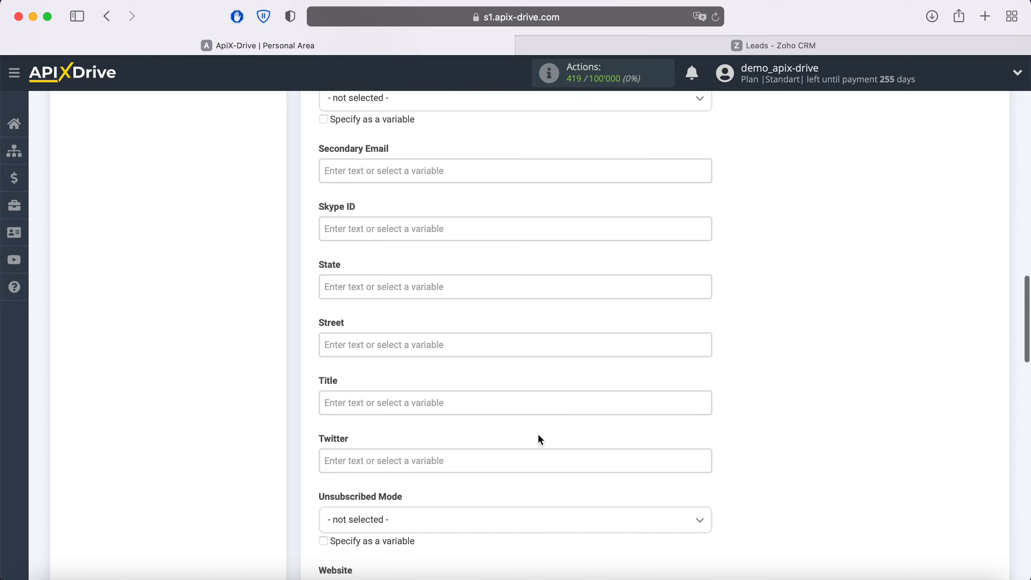
{"action": "scroll", "coordinate": [540, 440], "scroll_direction": "down", "scroll_amount": 6}
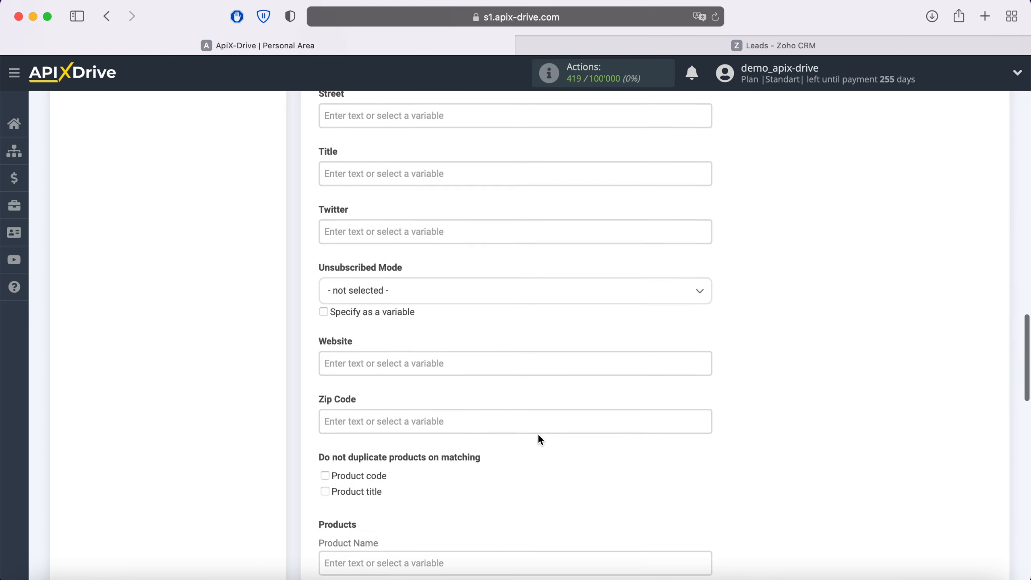
{"action": "scroll", "coordinate": [540, 438], "scroll_direction": "down", "scroll_amount": 8}
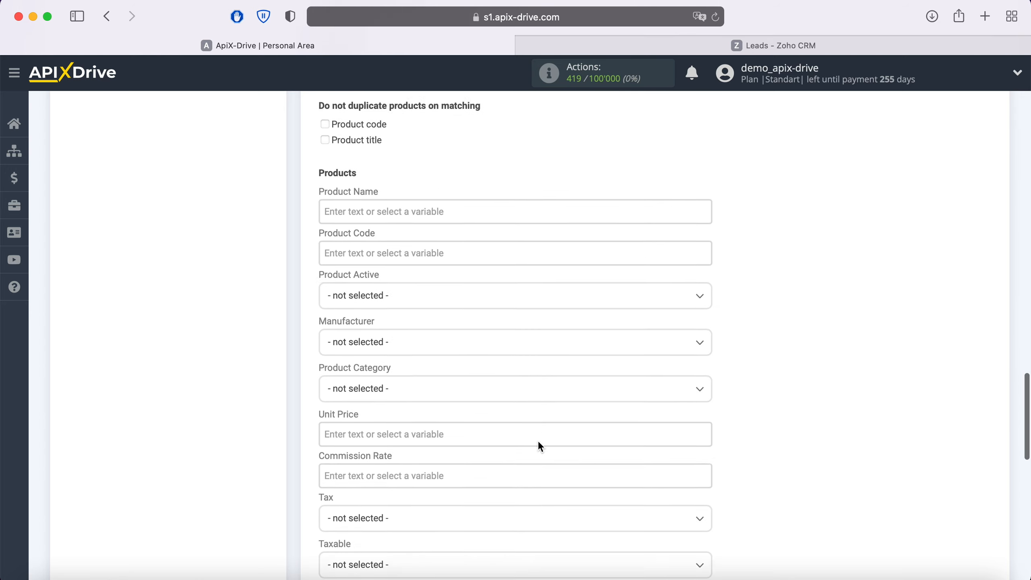
{"action": "scroll", "coordinate": [540, 446], "scroll_direction": "down", "scroll_amount": 8}
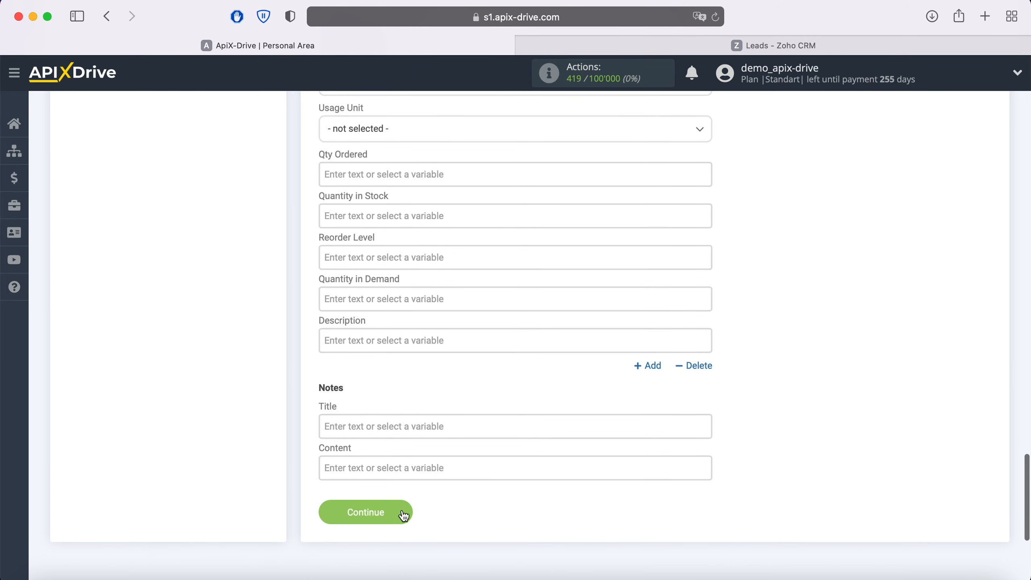
- Save the mapping, review the lead preview, and send the test data to Zoho CRM
{"action": "left_click", "coordinate": [399, 513]}
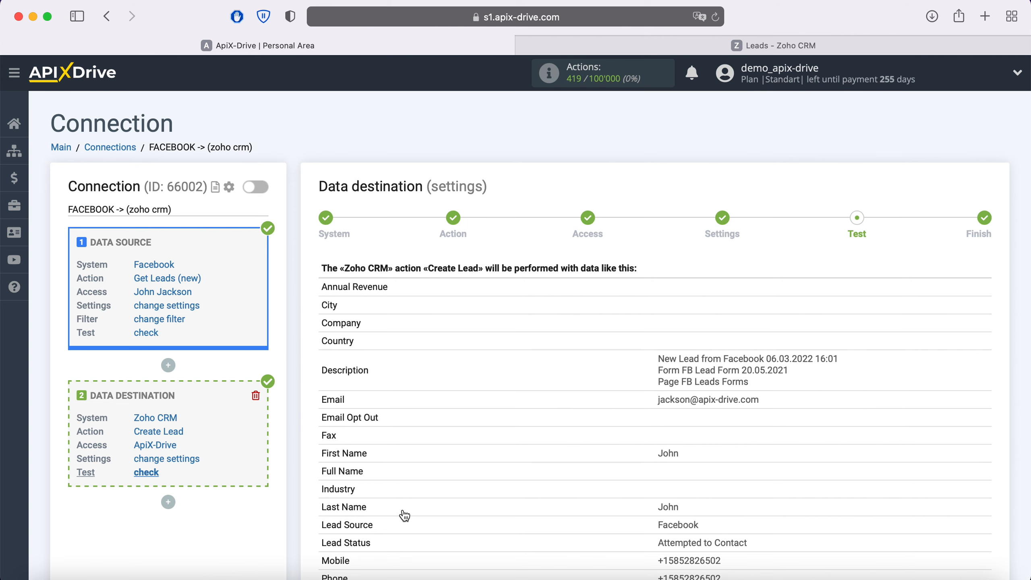
{"action": "scroll", "coordinate": [405, 516], "scroll_direction": "down", "scroll_amount": 10}
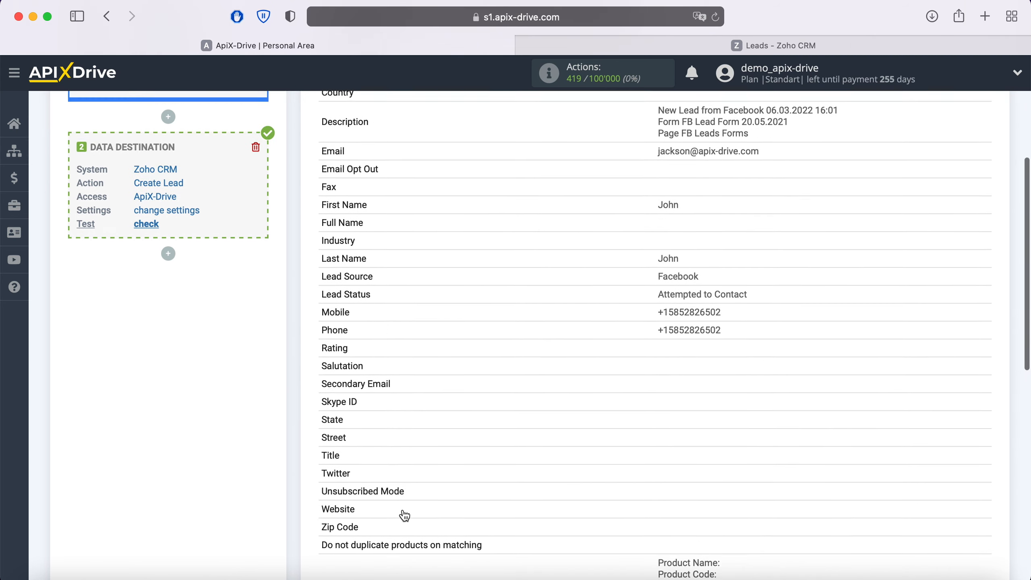
{"action": "scroll", "coordinate": [405, 516], "scroll_direction": "down", "scroll_amount": 5}
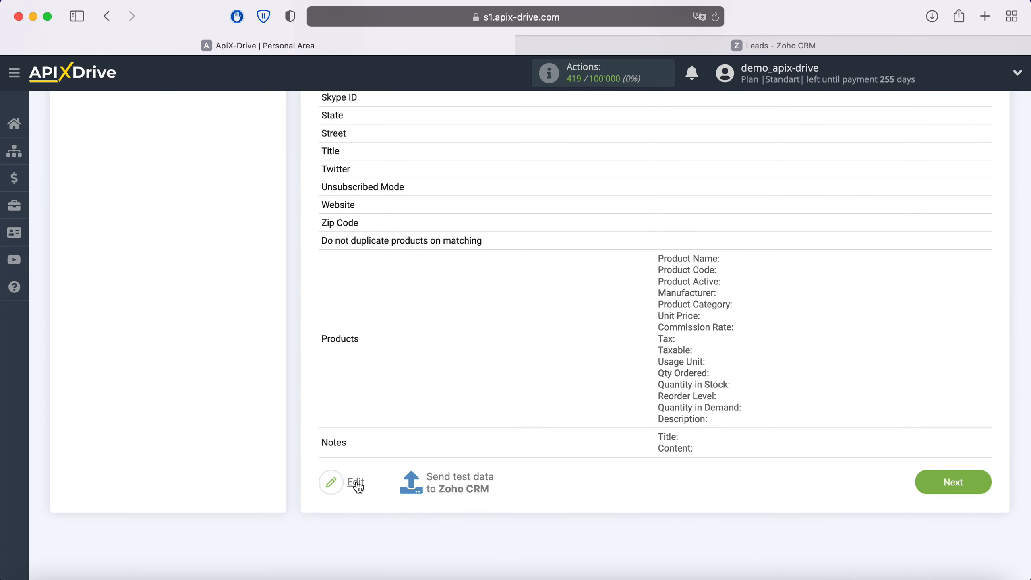
{"action": "left_click", "coordinate": [451, 479]}
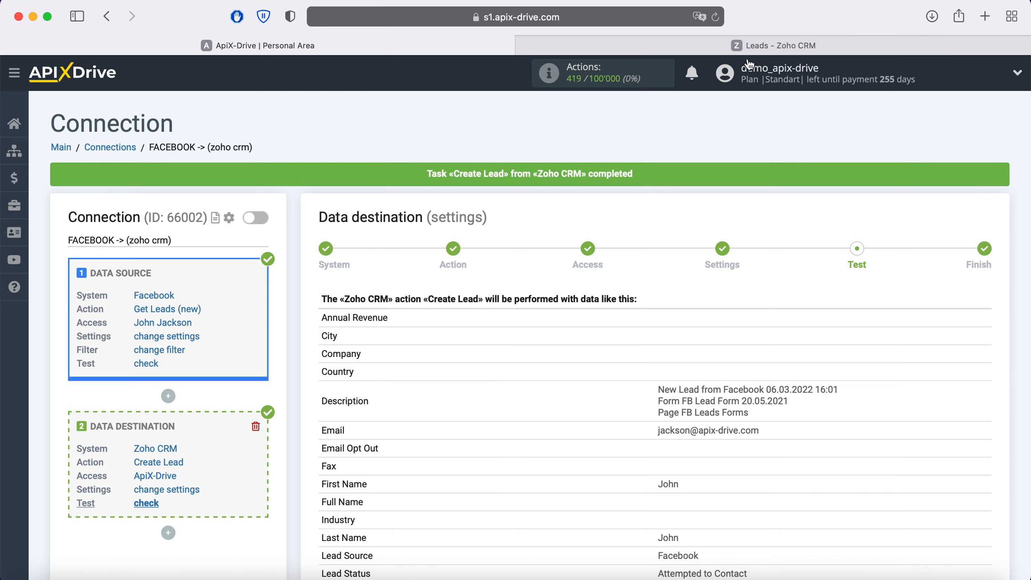
- Reload Zoho CRM Leads, inspect the new Facebook test lead's details, then go back to ApiX-Drive
{"action": "left_click", "coordinate": [747, 45]}
{"action": "left_click", "coordinate": [716, 17]}
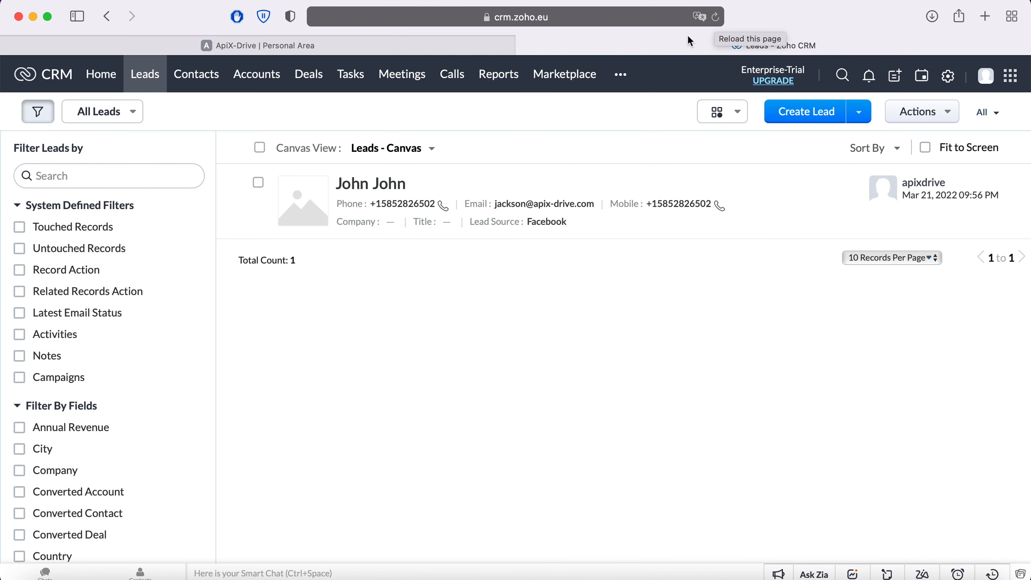
{"action": "left_click", "coordinate": [387, 196]}
{"action": "scroll", "coordinate": [697, 347], "scroll_direction": "down", "scroll_amount": 3}
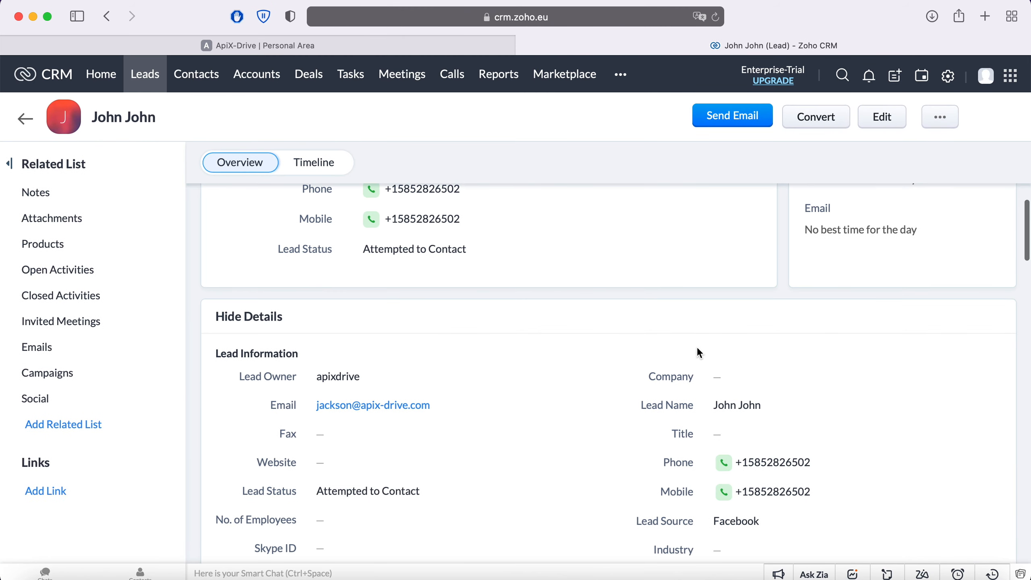
{"action": "scroll", "coordinate": [697, 346], "scroll_direction": "down", "scroll_amount": 12}
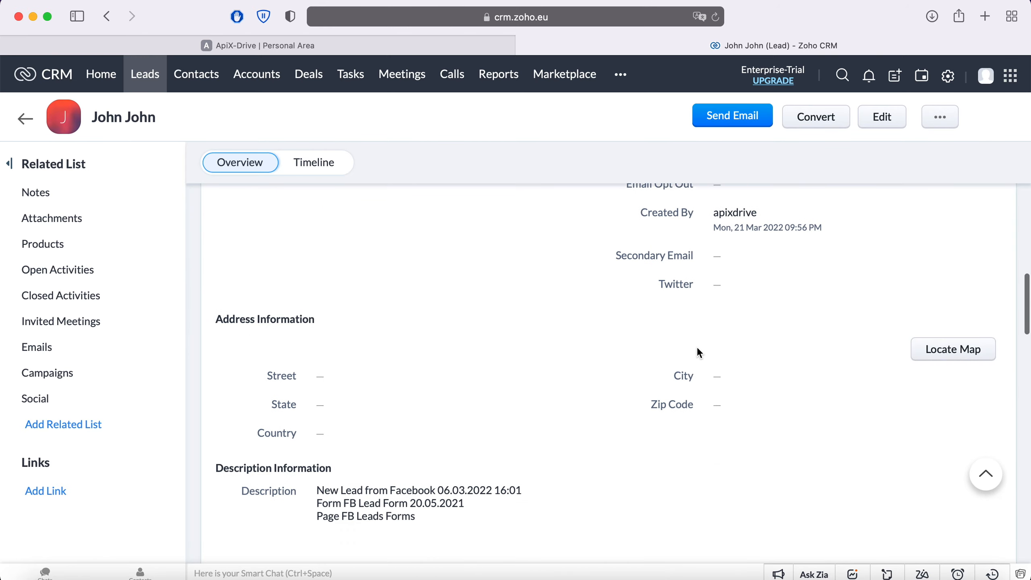
{"action": "scroll", "coordinate": [698, 349], "scroll_direction": "up", "scroll_amount": 10}
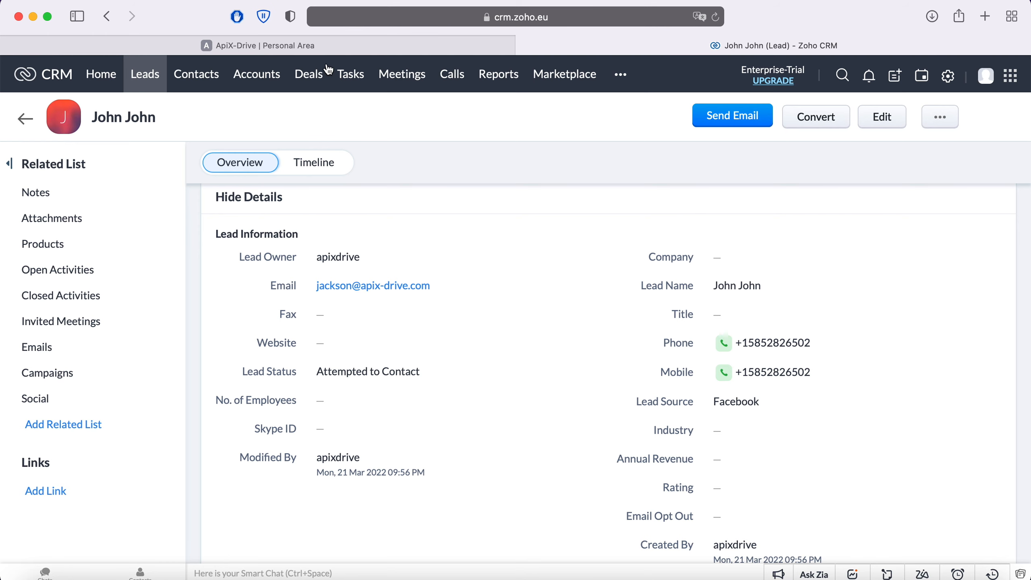
{"action": "key", "text": "ctrl+shift+Tab"}
{"action": "scroll", "coordinate": [841, 387], "scroll_direction": "down", "scroll_amount": 15}
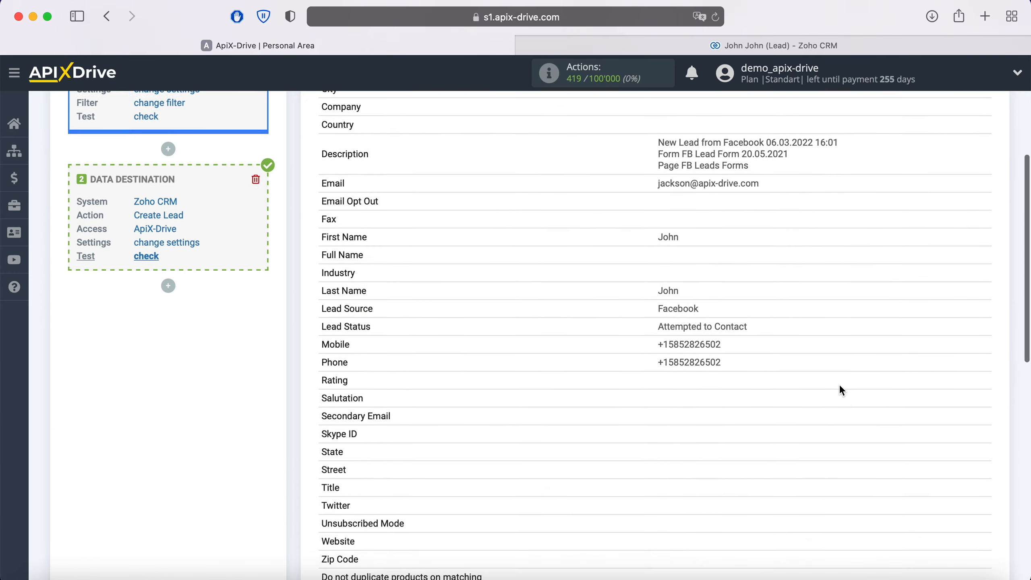
- Complete the Zoho CRM setup, turn on auto-update, and set the update interval to 5 minutes
{"action": "left_click", "coordinate": [975, 404]}
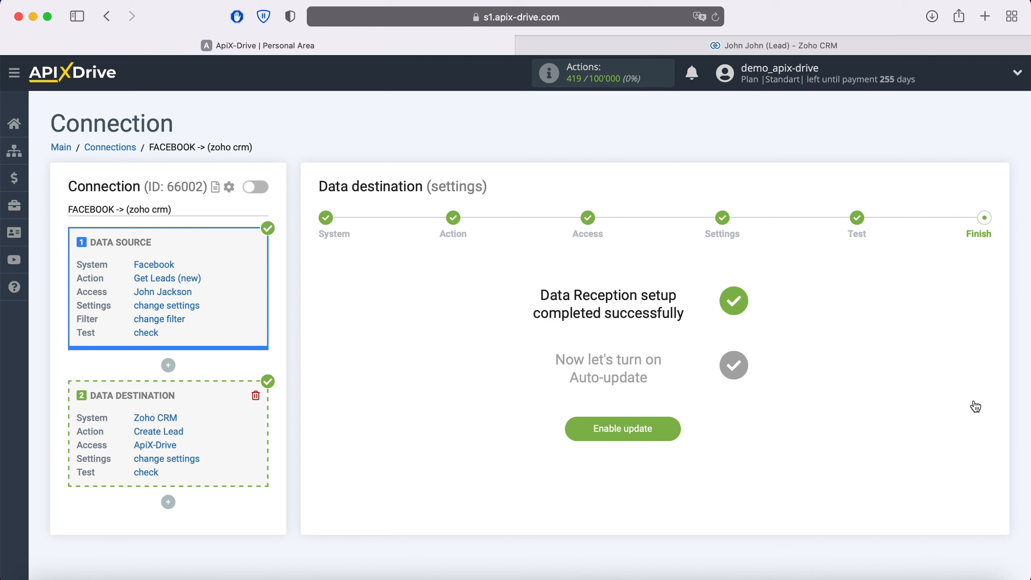
{"action": "left_click", "coordinate": [675, 431]}
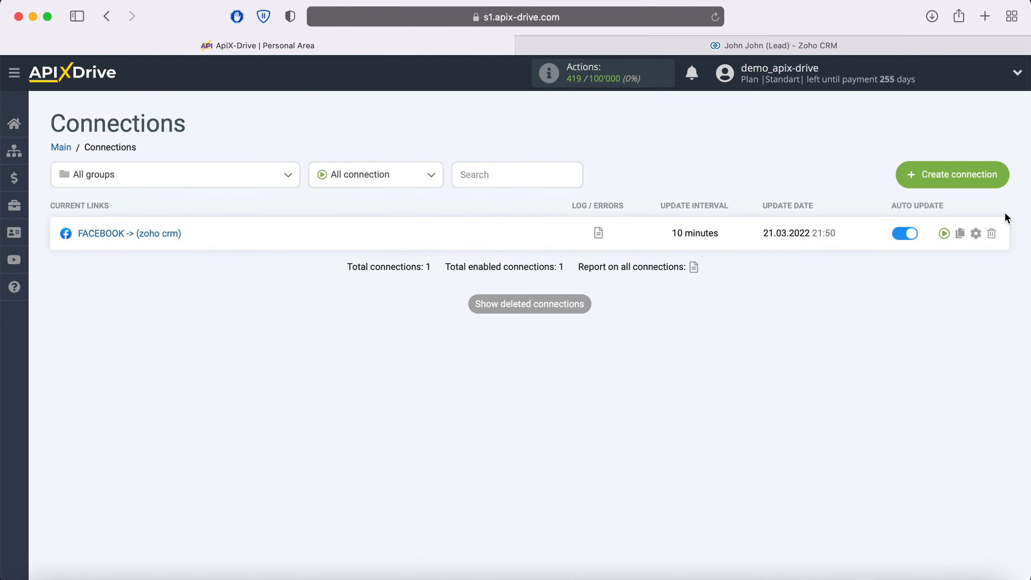
{"action": "left_click", "coordinate": [978, 234]}
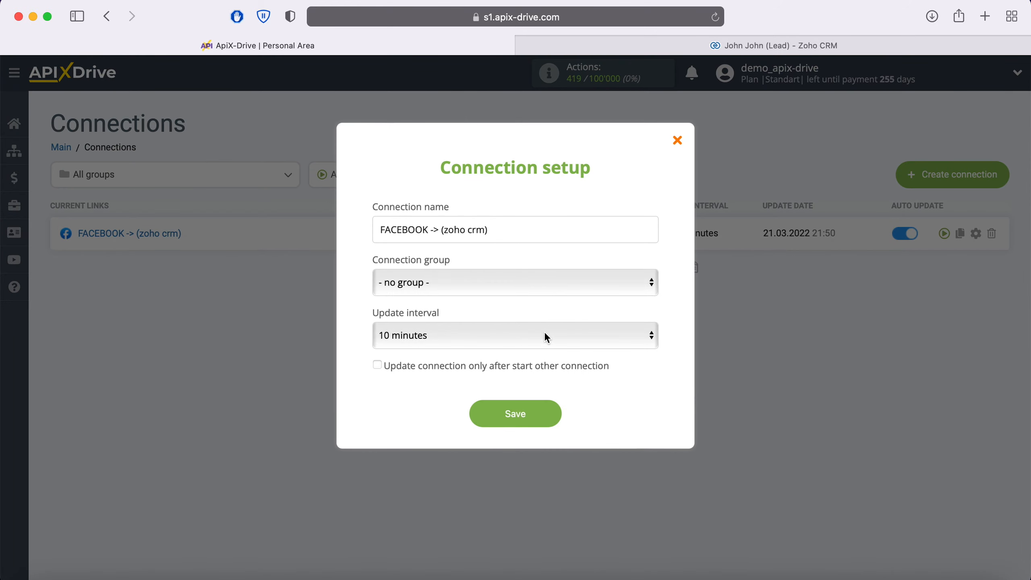
{"action": "left_click", "coordinate": [545, 333]}
{"action": "left_click", "coordinate": [515, 314]}
{"action": "left_click", "coordinate": [517, 413]}
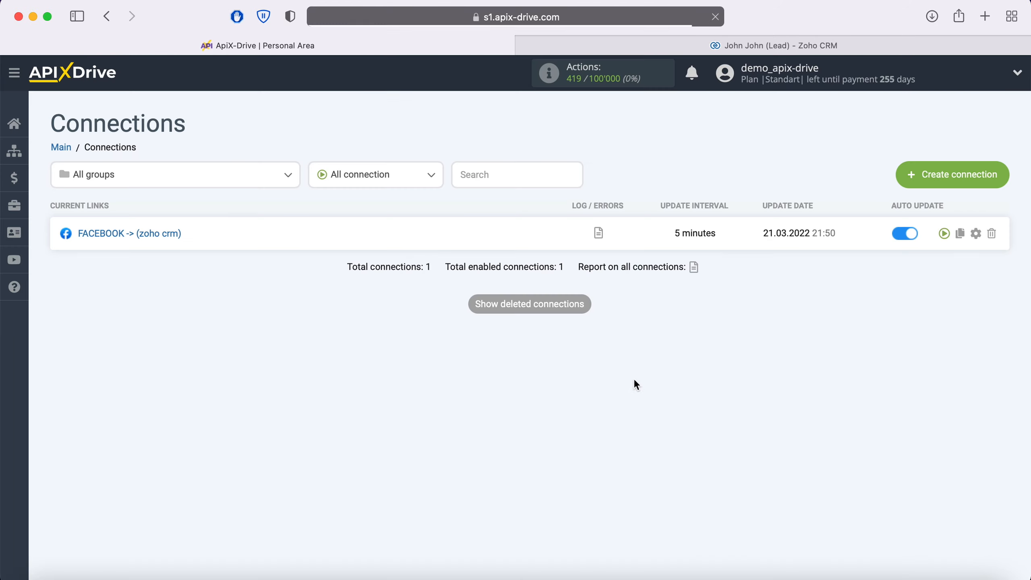